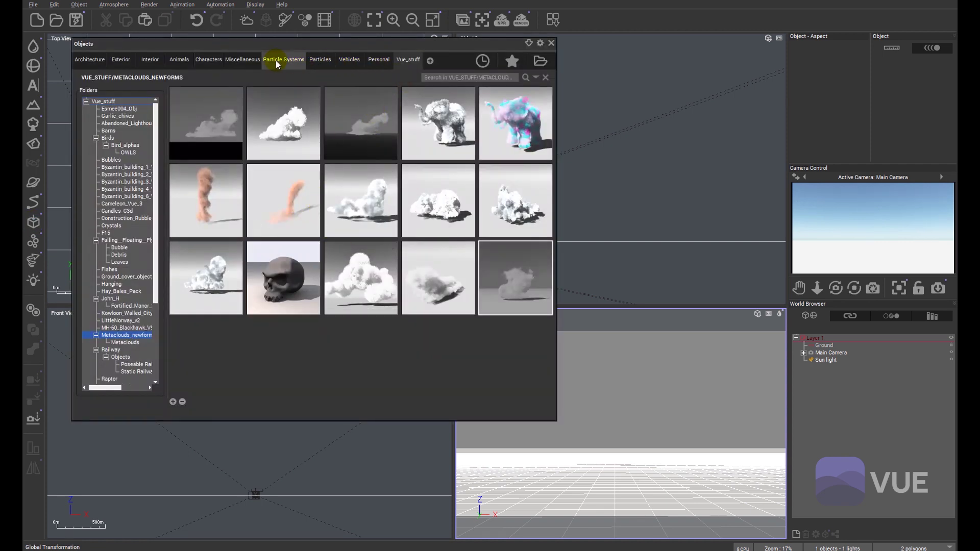
# Open the Vue_stuff object collection and scroll through its thumbnails to the skull model.
pyautogui.click(112, 103)
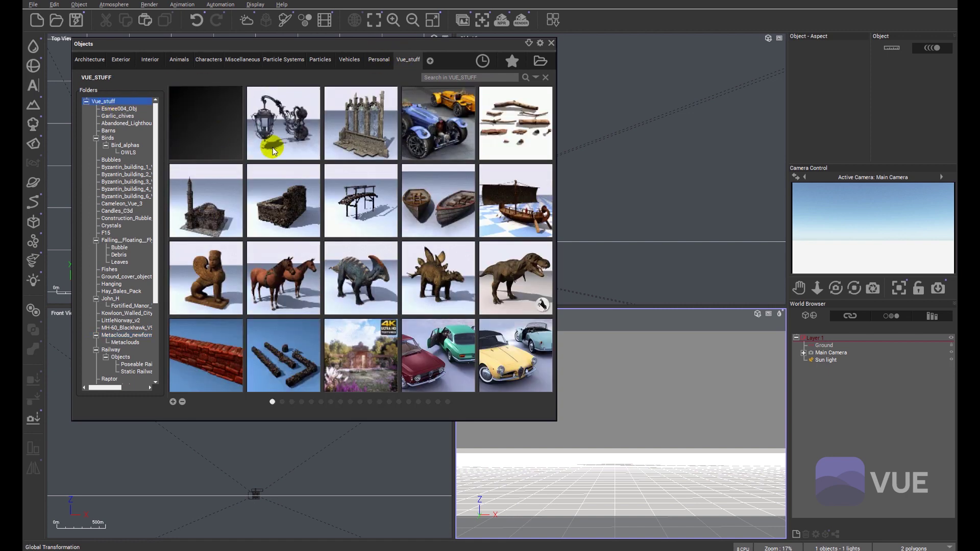
pyautogui.scroll(-11, 393, 295)
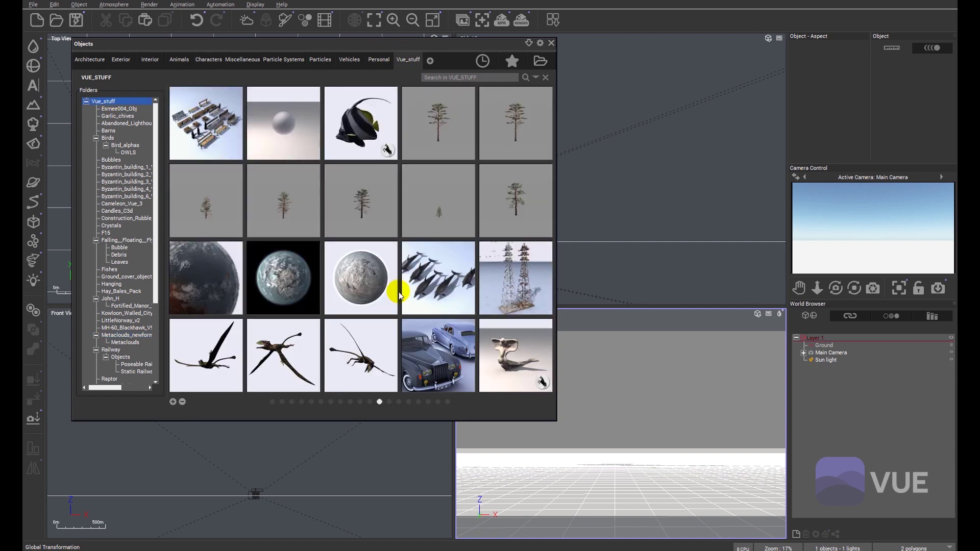
pyautogui.scroll(-1, 398, 295)
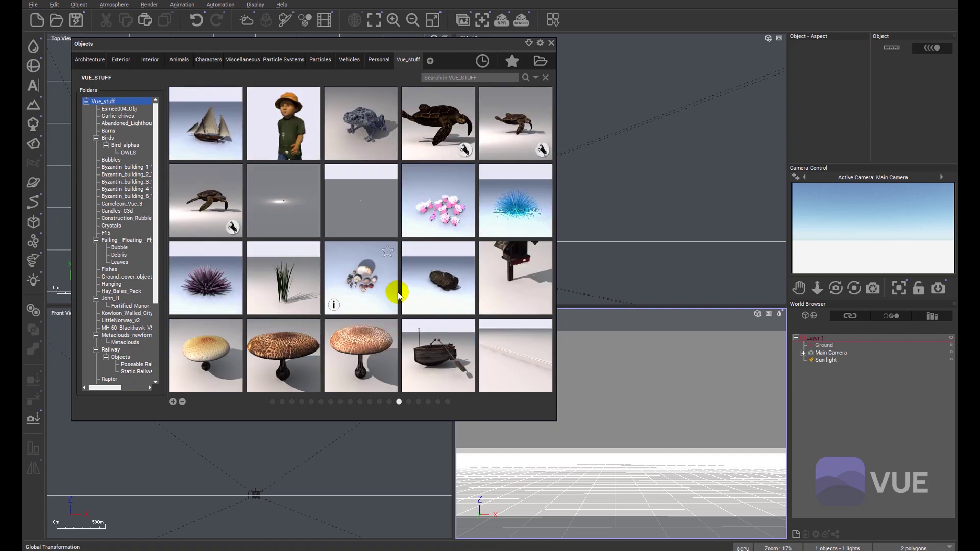
pyautogui.scroll(-1, 397, 293)
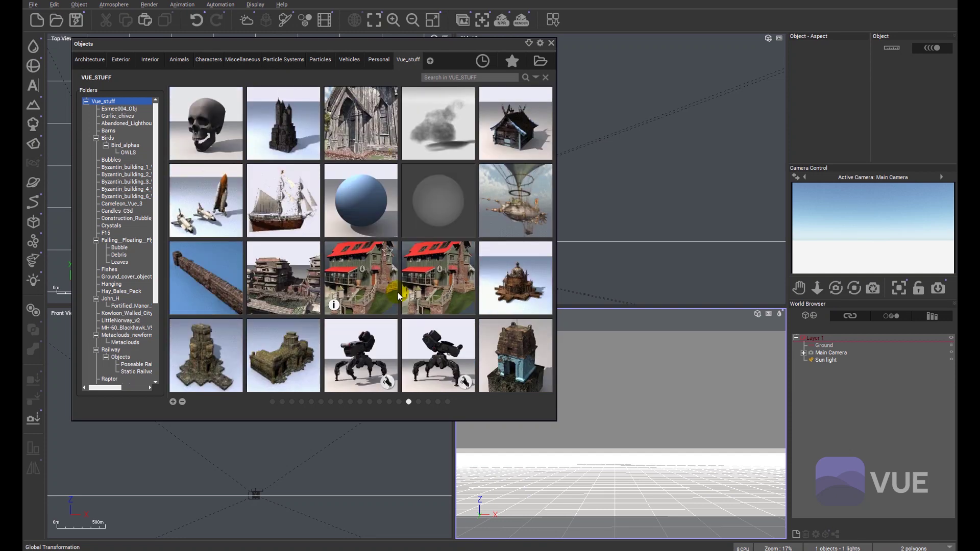
# Add the skull model to the scene, raise it above the ground and scale it up.
pyautogui.doubleClick(198, 117)
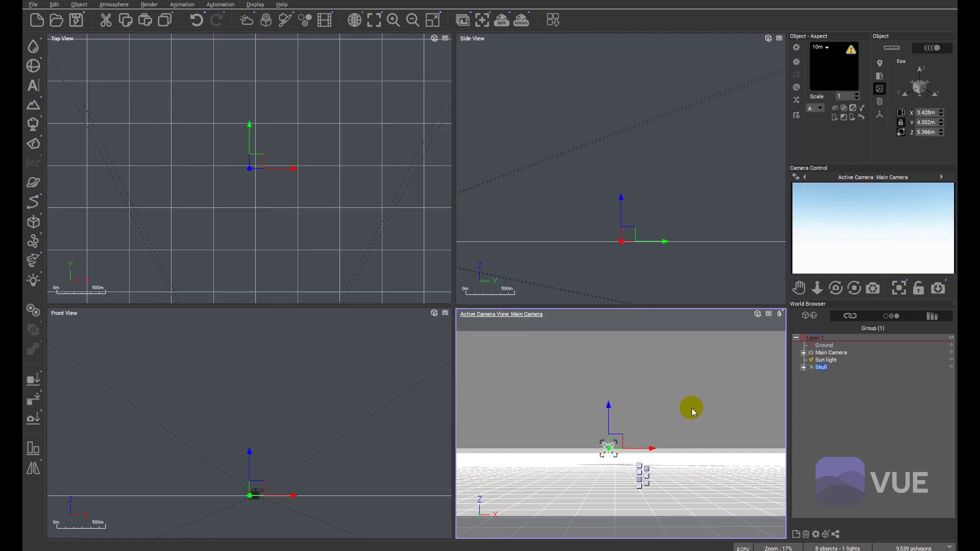
pyautogui.moveTo(632, 233); pyautogui.dragTo(612, 207)
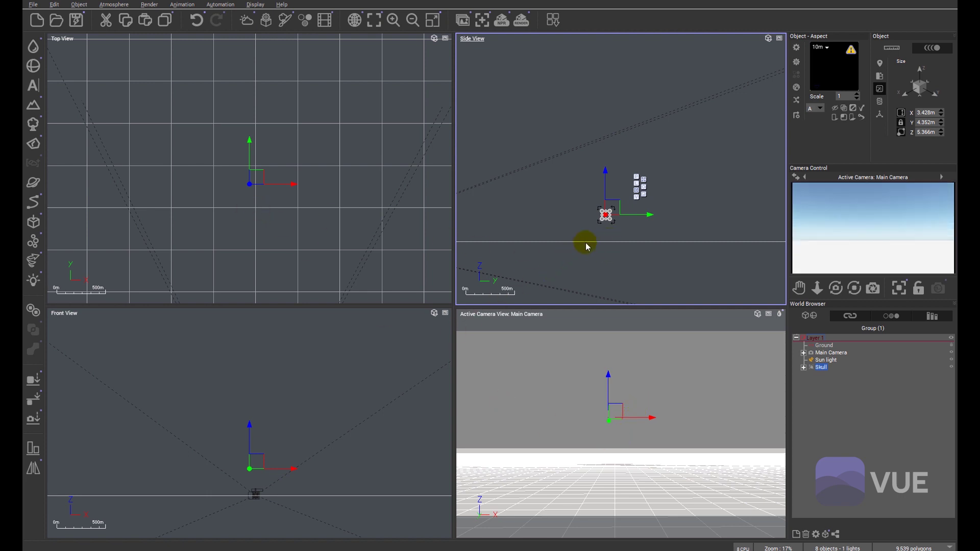
pyautogui.moveTo(590, 239); pyautogui.dragTo(581, 269, button='right')
pyautogui.moveTo(602, 238); pyautogui.dragTo(617, 217)
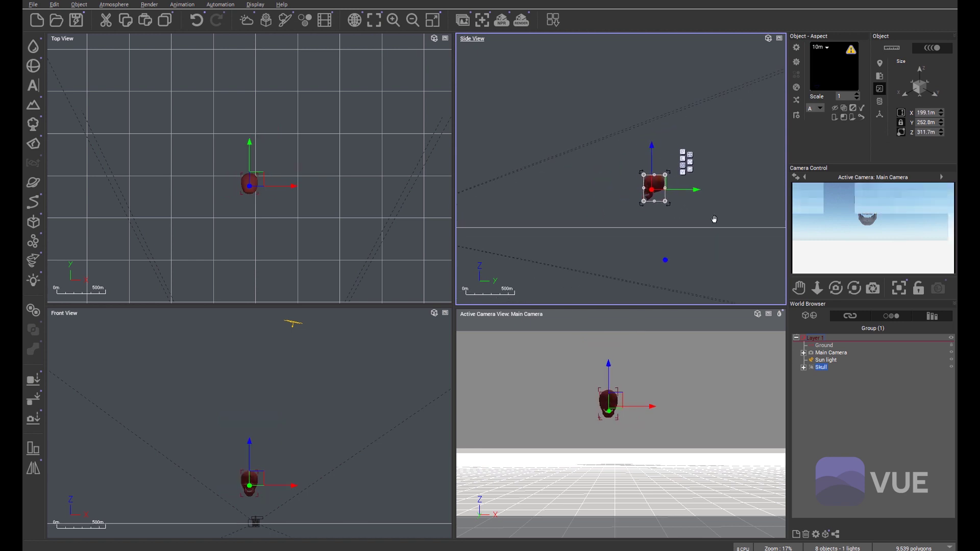
# Move the skull left and down in Side view, then slide it right along X in Top view.
pyautogui.moveTo(657, 184); pyautogui.dragTo(540, 194)
pyautogui.click(320, 280)
pyautogui.click(285, 227)
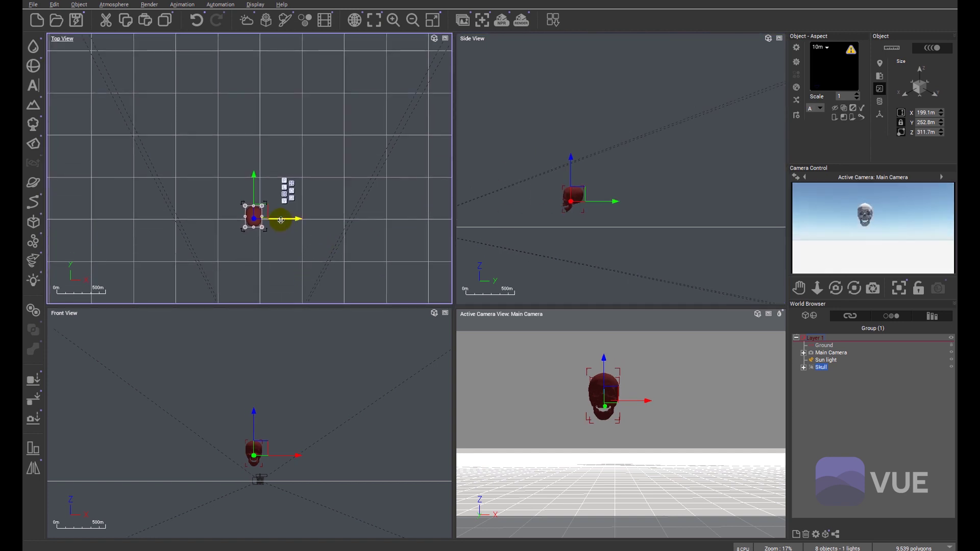
pyautogui.moveTo(284, 220); pyautogui.dragTo(290, 220)
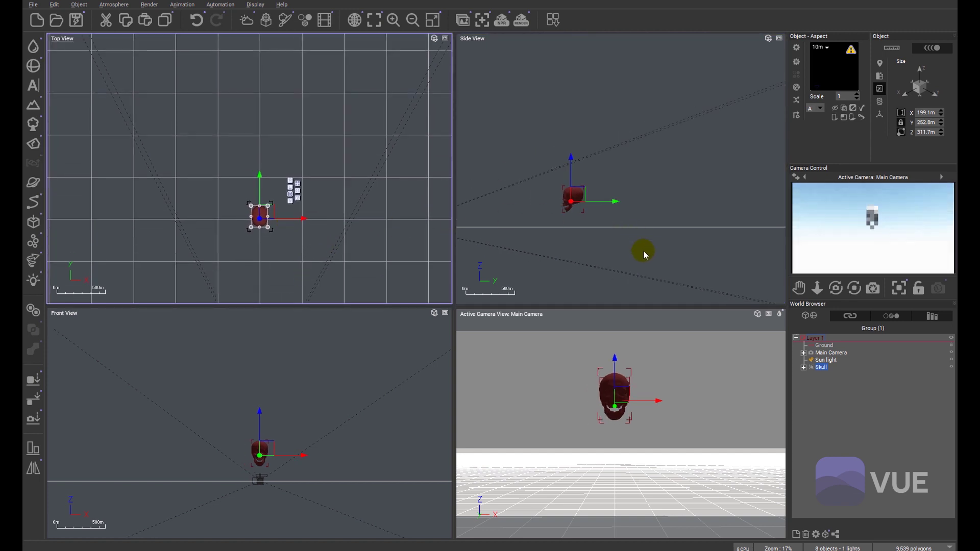
# Zoom the orthographic views in three steps on the skull and show the MetaCloud options.
pyautogui.click(393, 20)
pyautogui.click(393, 20)
pyautogui.click(393, 20)
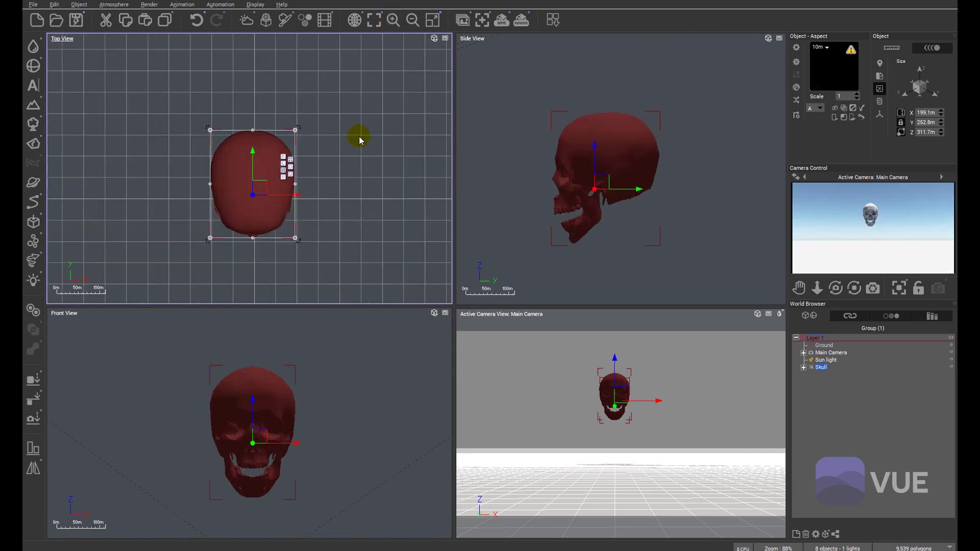
pyautogui.click(31, 164)
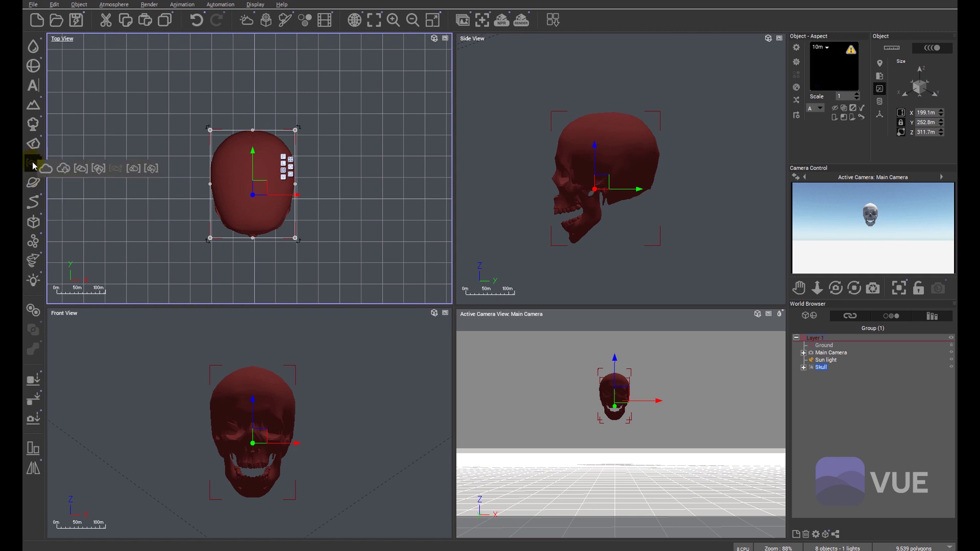
# Convert the skull into a MetaCloud with Jitter Sphere Position at 5%.
pyautogui.click(134, 169)
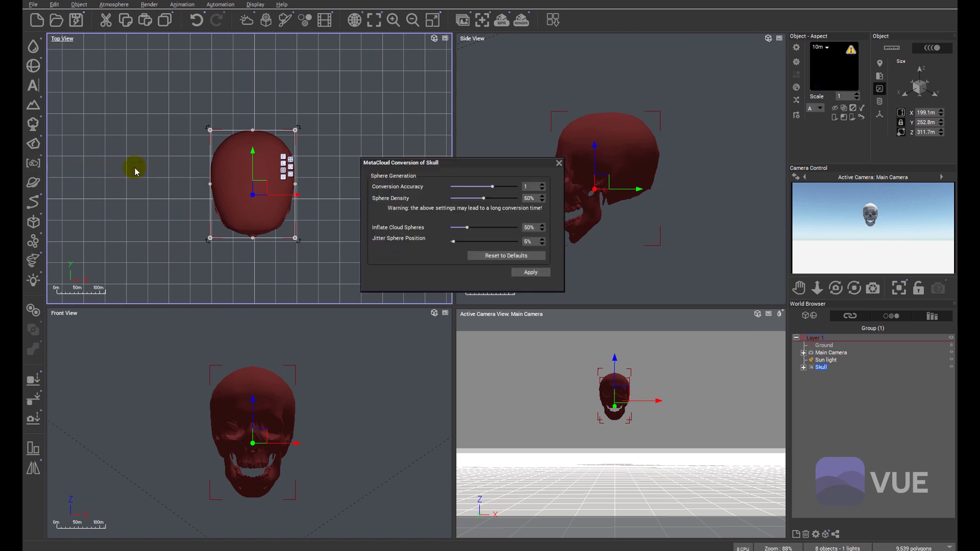
pyautogui.moveTo(461, 165); pyautogui.dragTo(435, 258)
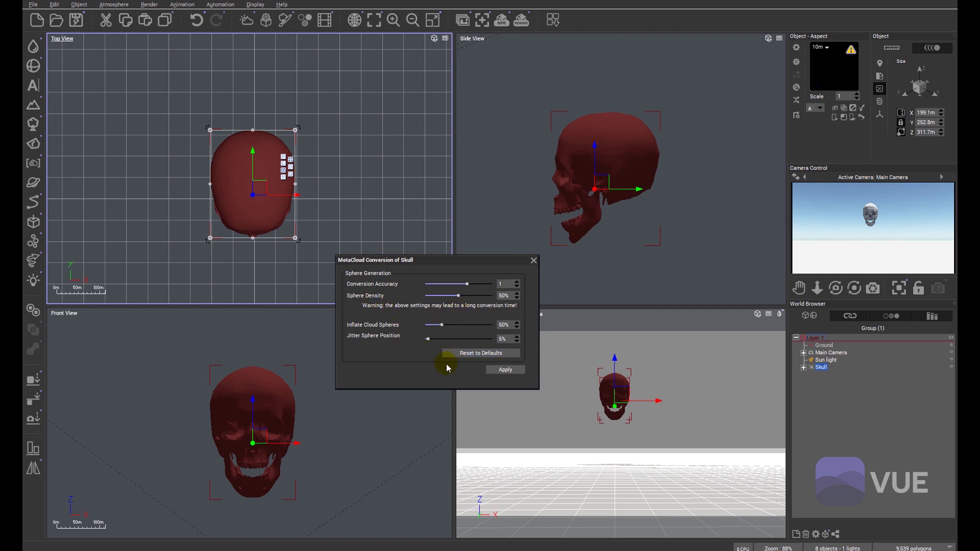
pyautogui.click(499, 370)
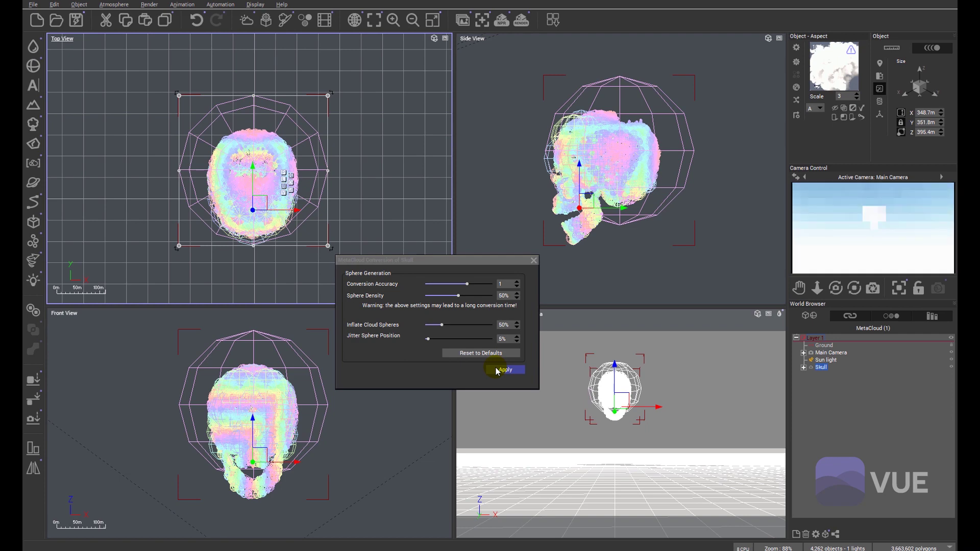
# Raise Sphere Density to 59% and rebuild the skull MetaCloud.
pyautogui.click(634, 222)
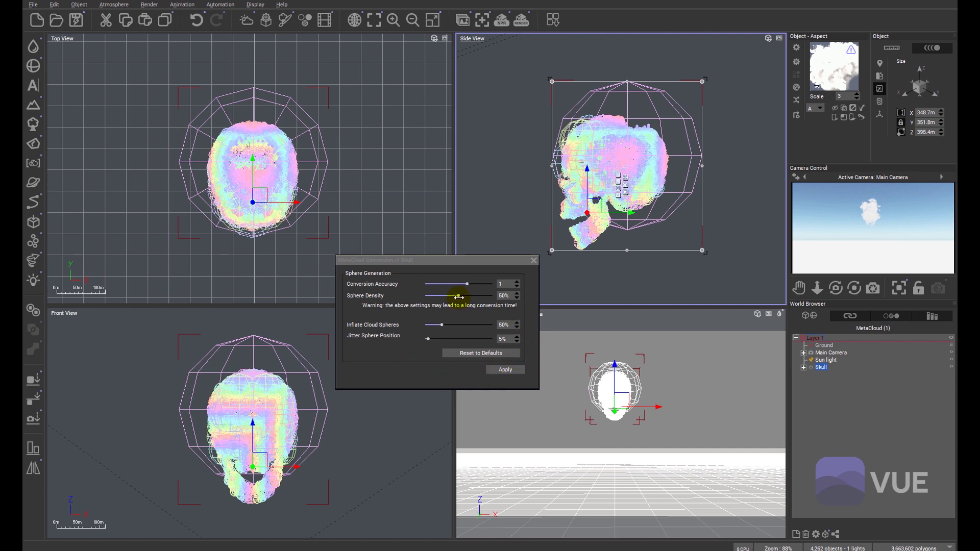
pyautogui.moveTo(458, 296); pyautogui.dragTo(465, 297)
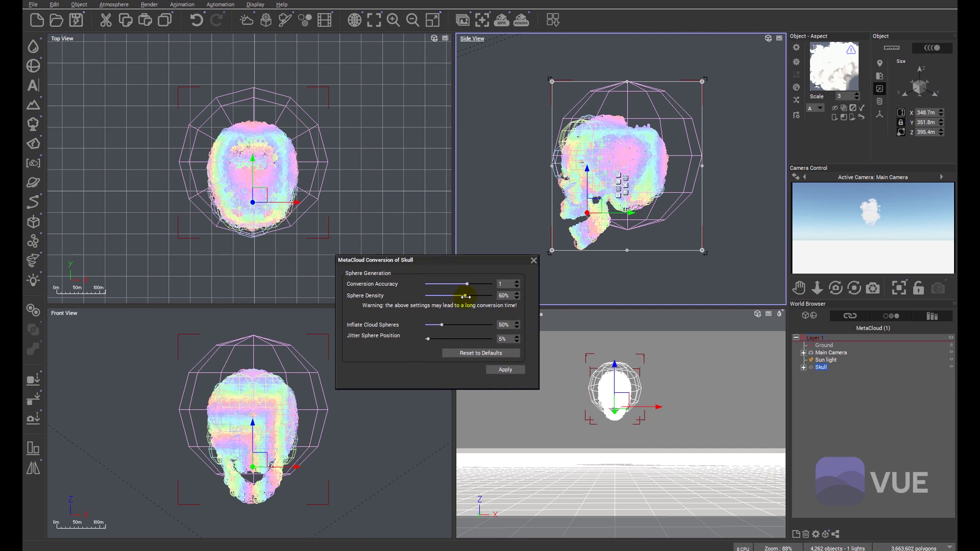
pyautogui.click(515, 370)
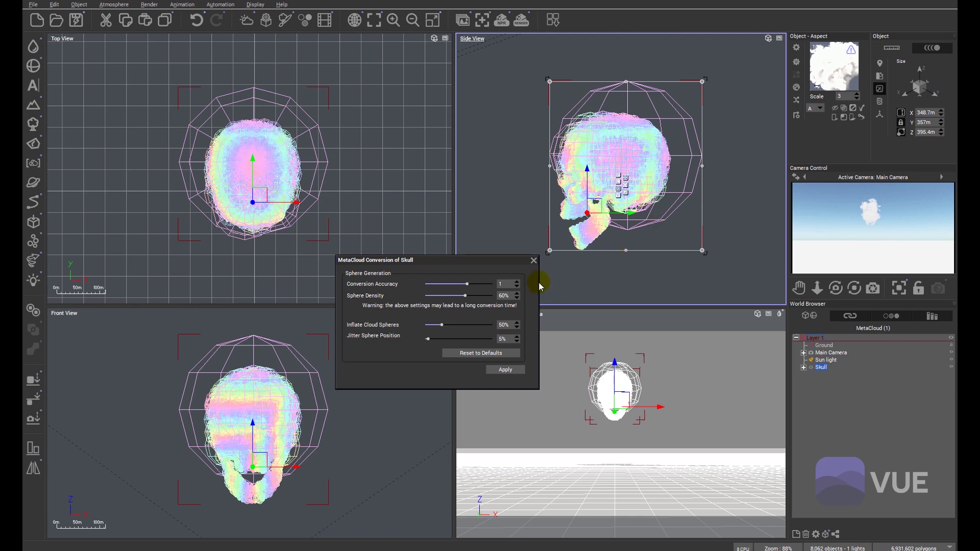
# Shrink the MetaCloud's large bounding sphere to about 77 m and shift it along Y.
pyautogui.click(533, 260)
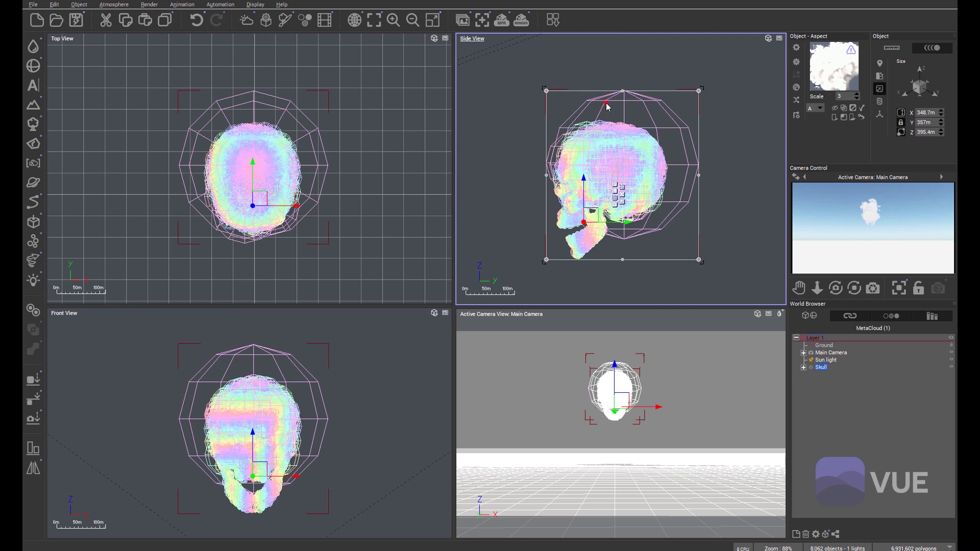
pyautogui.click(606, 104)
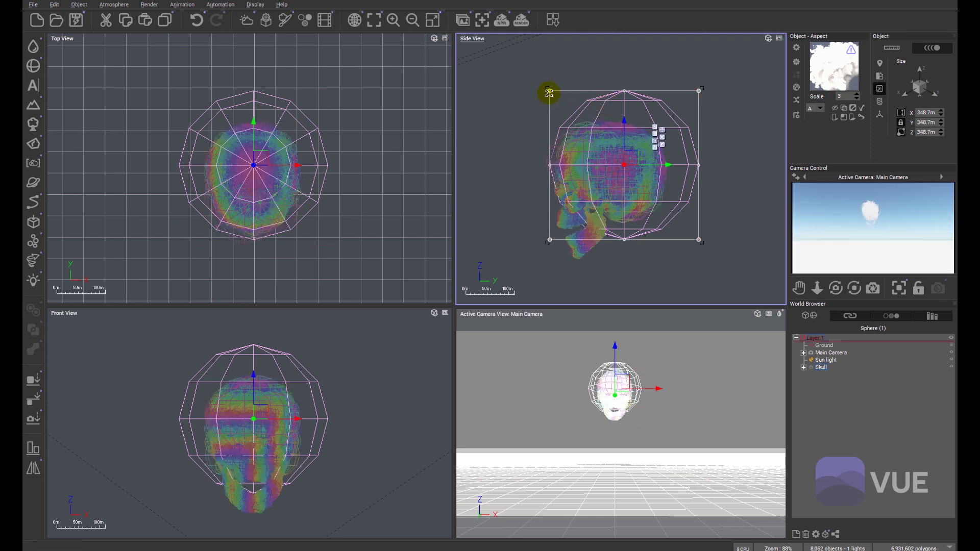
pyautogui.moveTo(549, 92); pyautogui.dragTo(575, 117)
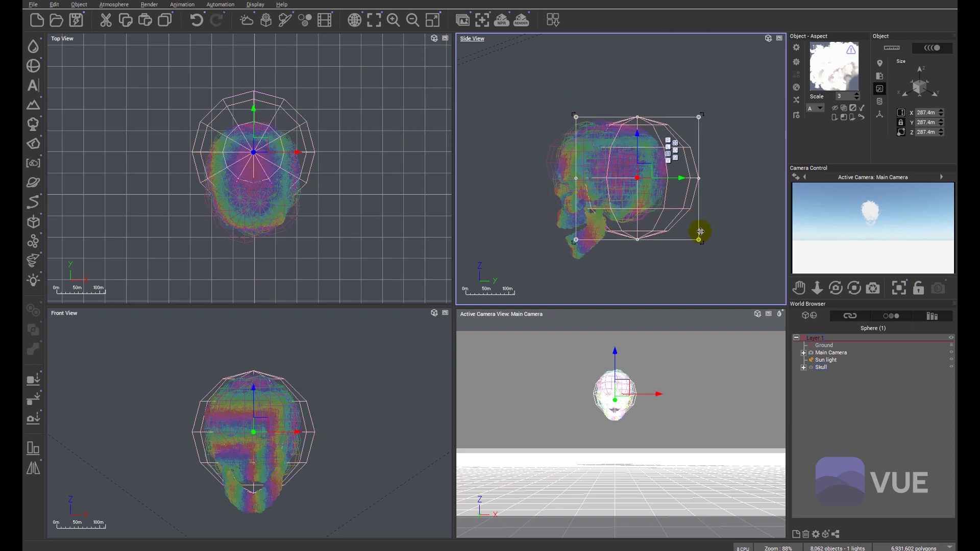
pyautogui.moveTo(698, 236); pyautogui.dragTo(684, 227)
pyautogui.moveTo(664, 171); pyautogui.dragTo(659, 171)
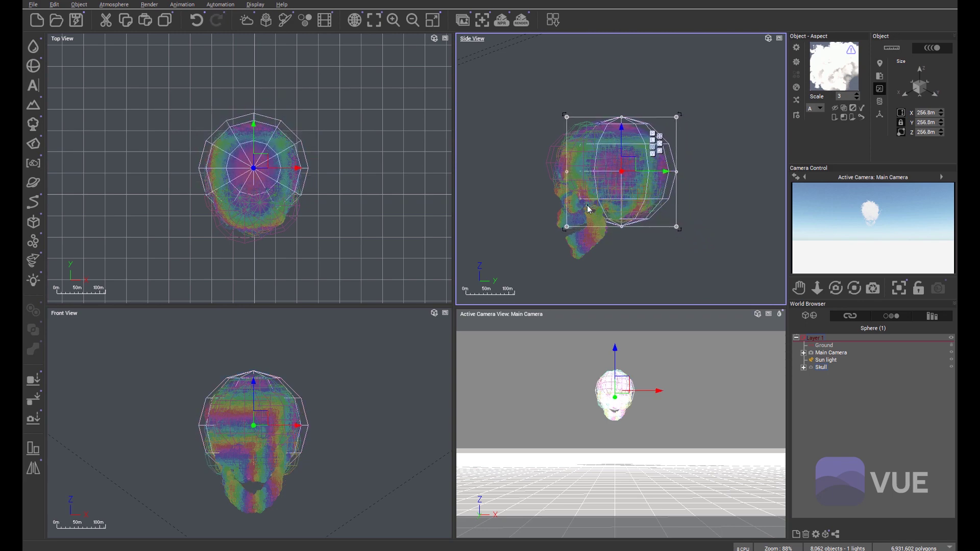
pyautogui.scroll(3, 565, 185)
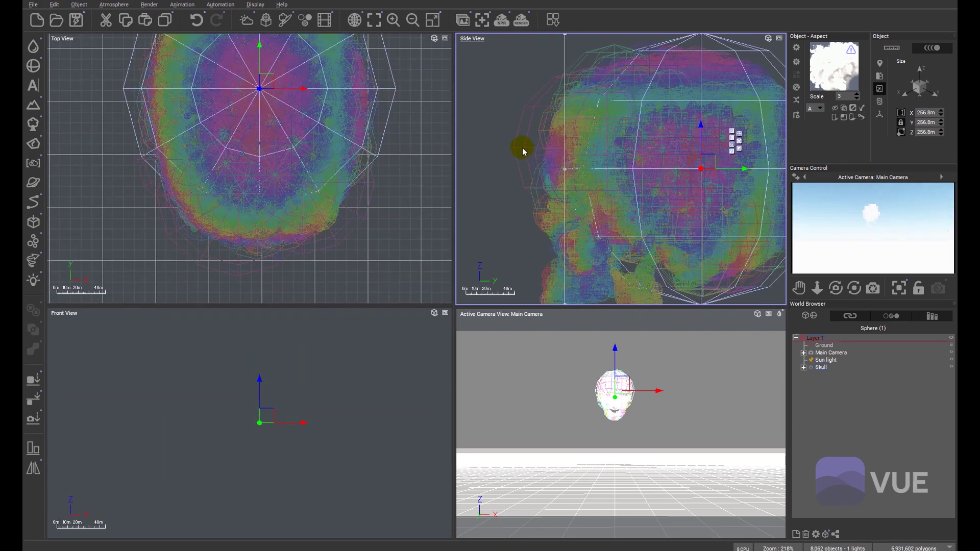
pyautogui.moveTo(522, 148); pyautogui.dragTo(514, 147)
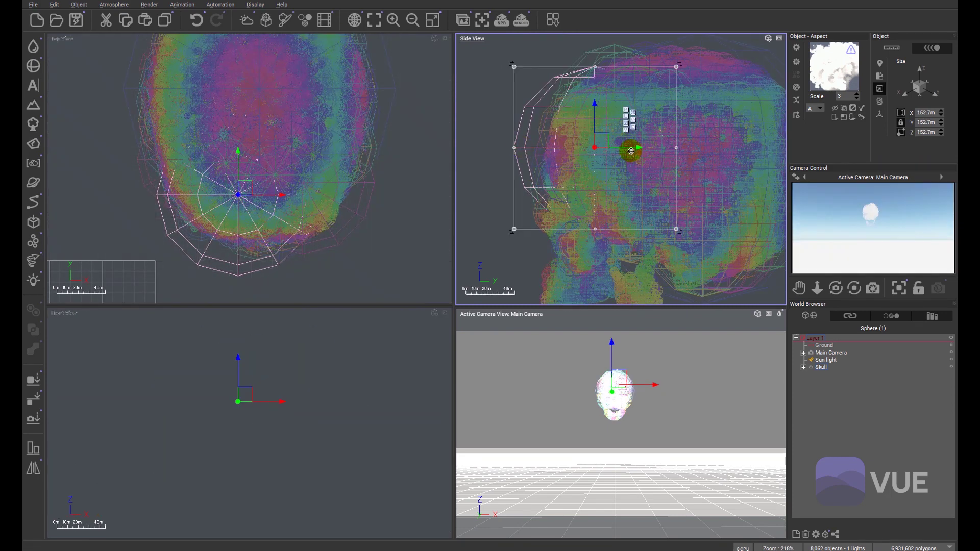
pyautogui.moveTo(630, 148); pyautogui.dragTo(655, 149)
# Reposition the small cloud sphere along Y so it sits at the skull's face.
pyautogui.click(530, 188)
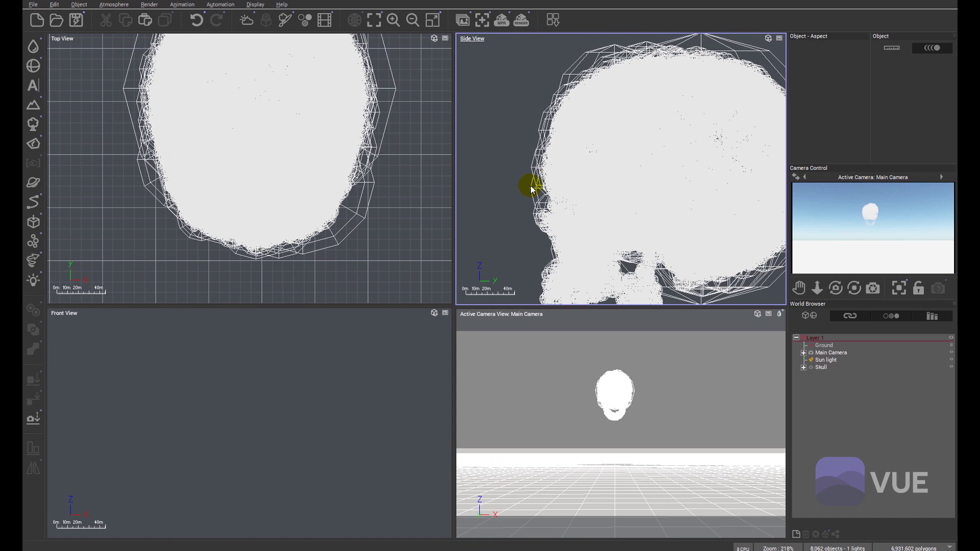
pyautogui.click(533, 188)
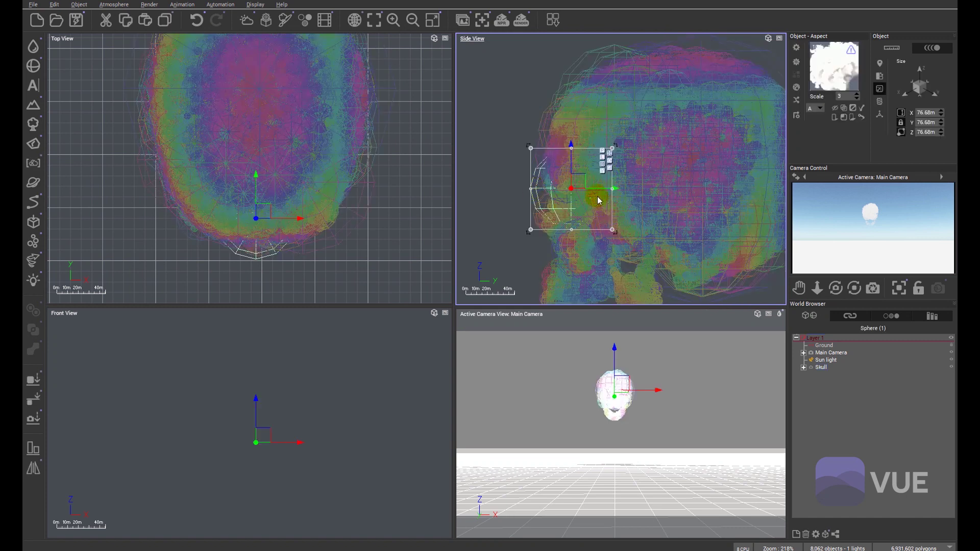
pyautogui.moveTo(600, 189); pyautogui.dragTo(611, 189)
# Zoom the camera view in to frame the skull MetaCloud closely.
pyautogui.click(647, 391)
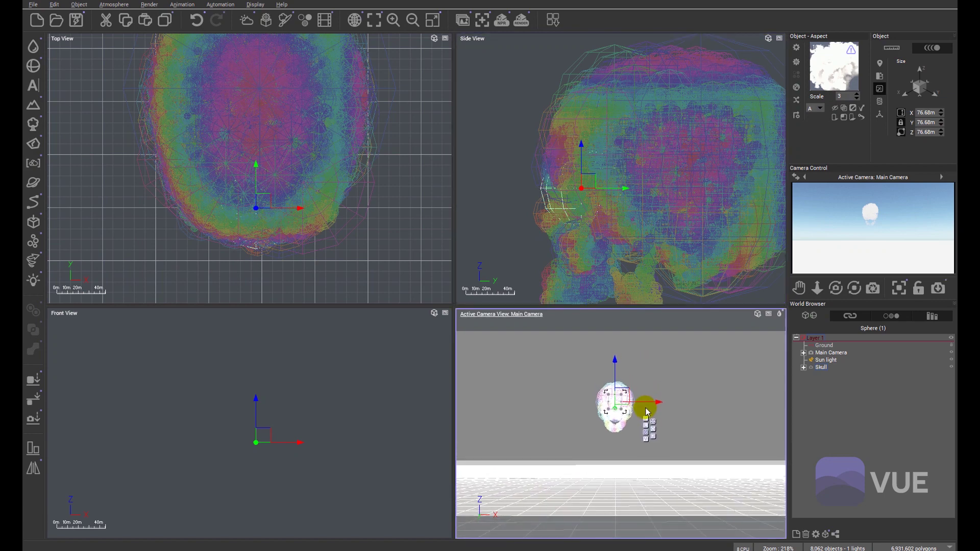
pyautogui.scroll(3, 649, 412)
pyautogui.scroll(2, 640, 414)
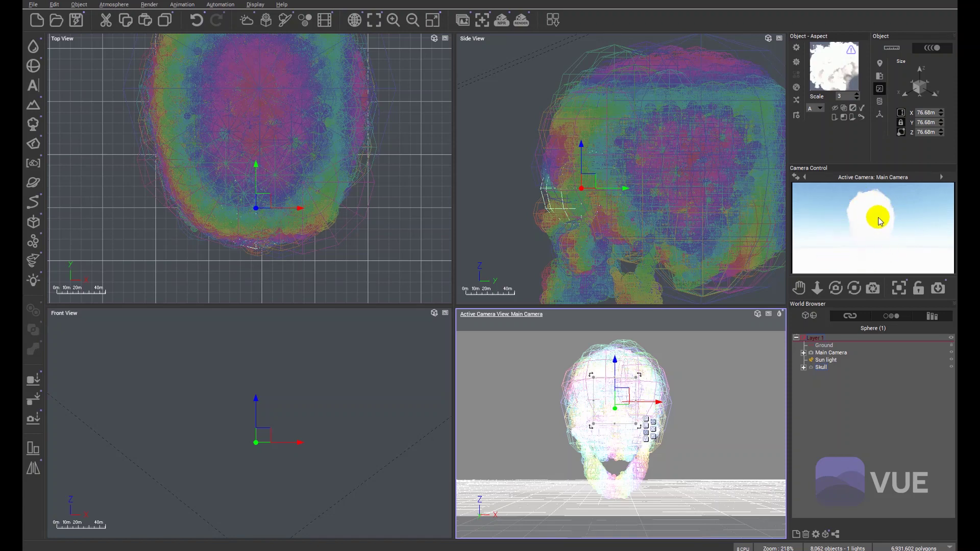
# Edit the Dense Distant 2 cloud material: Opacity 100%, higher Roughness, Uniformity 16%.
pyautogui.rightClick(825, 69)
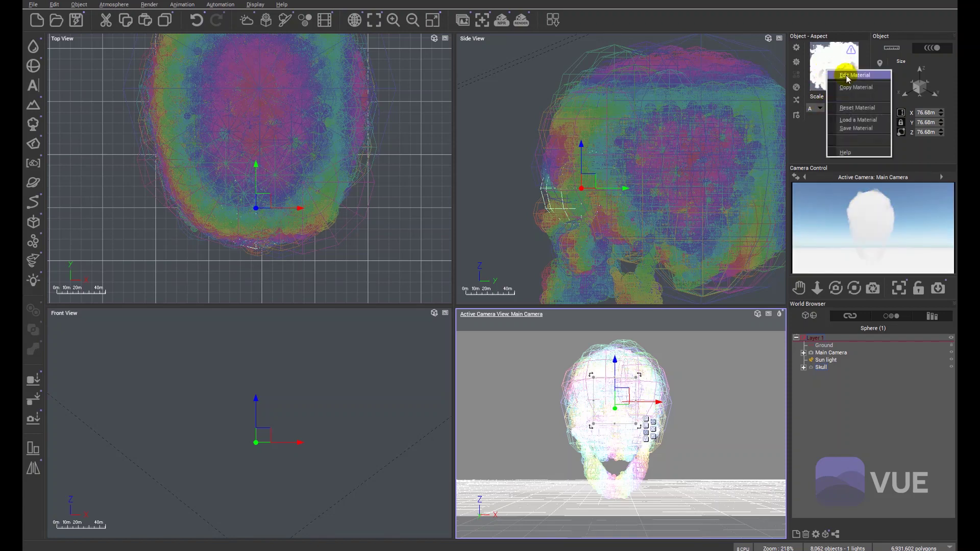
pyautogui.click(848, 77)
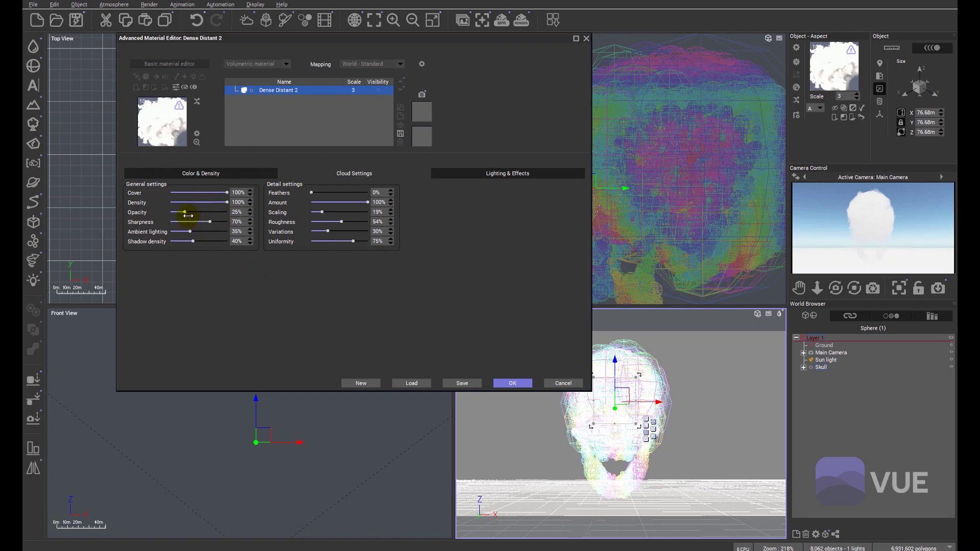
pyautogui.moveTo(191, 213); pyautogui.dragTo(260, 214)
pyautogui.moveTo(335, 221); pyautogui.dragTo(354, 223)
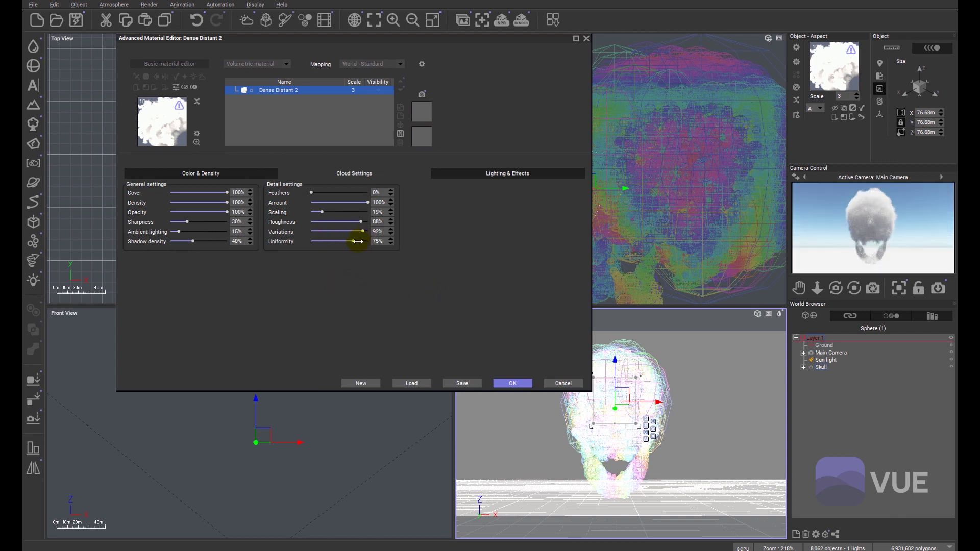
pyautogui.moveTo(312, 244); pyautogui.dragTo(315, 244)
# Apply the material edits, select the Sun light and move it along Y in Top view.
pyautogui.click(511, 382)
pyautogui.click(826, 360)
pyautogui.click(338, 217)
pyautogui.click(320, 188)
pyautogui.scroll(-10, 320, 189)
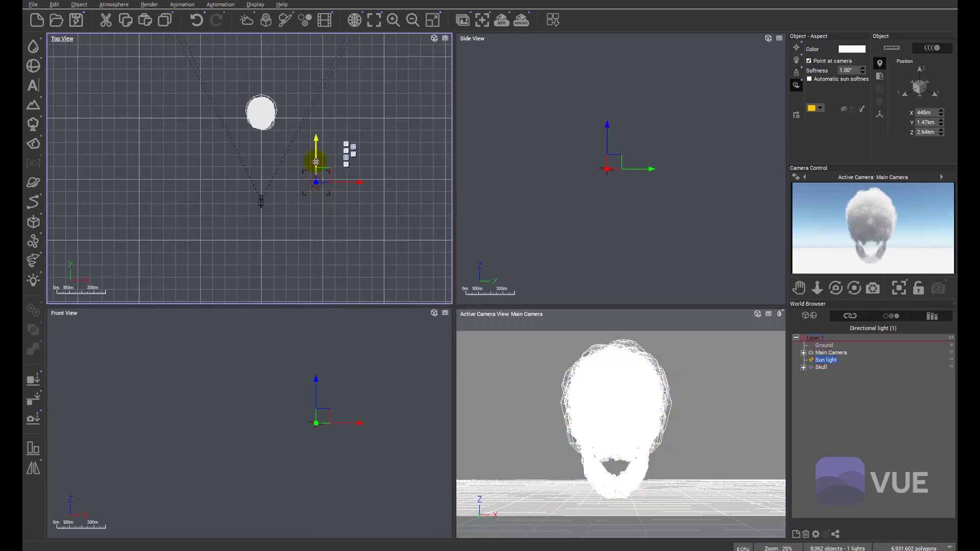
pyautogui.moveTo(313, 163); pyautogui.dragTo(320, 127)
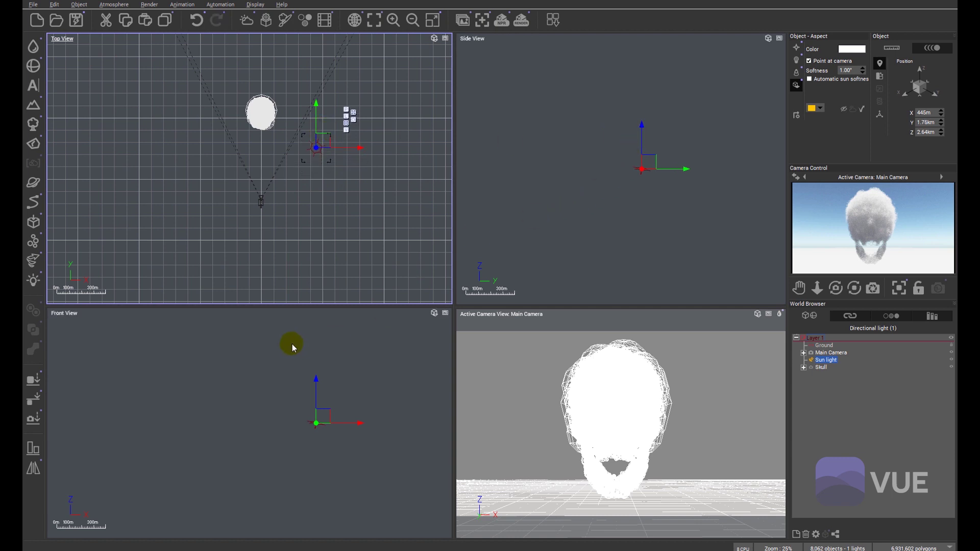
# Lower the Sun light beside the skull cloud to about Y 1.76 km, Z 626 m.
pyautogui.moveTo(674, 194); pyautogui.dragTo(676, 147, button='right')
pyautogui.moveTo(656, 117); pyautogui.dragTo(655, 254)
pyautogui.moveTo(604, 275); pyautogui.dragTo(631, 146, button='right')
pyautogui.moveTo(666, 207); pyautogui.dragTo(666, 173, button='right')
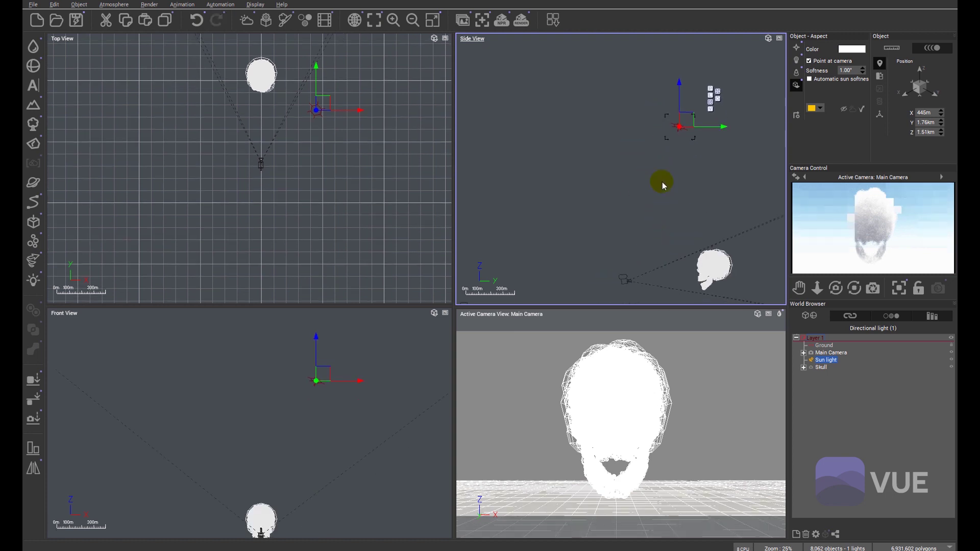
pyautogui.moveTo(678, 97)
pyautogui.mouseDown()
pyautogui.moveTo(680, 218)
pyautogui.moveTo(680, 204)
pyautogui.mouseUp()
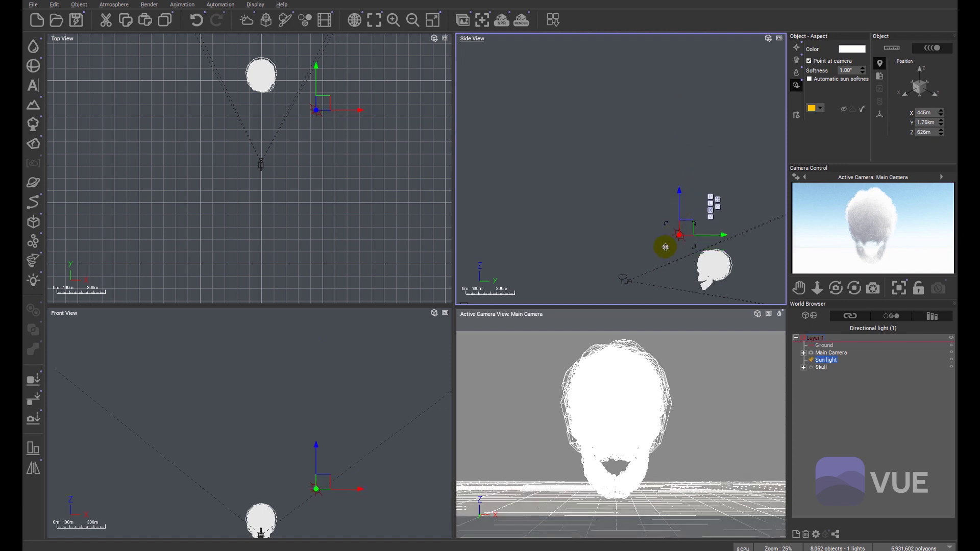
pyautogui.moveTo(328, 190); pyautogui.dragTo(332, 221, button='right')
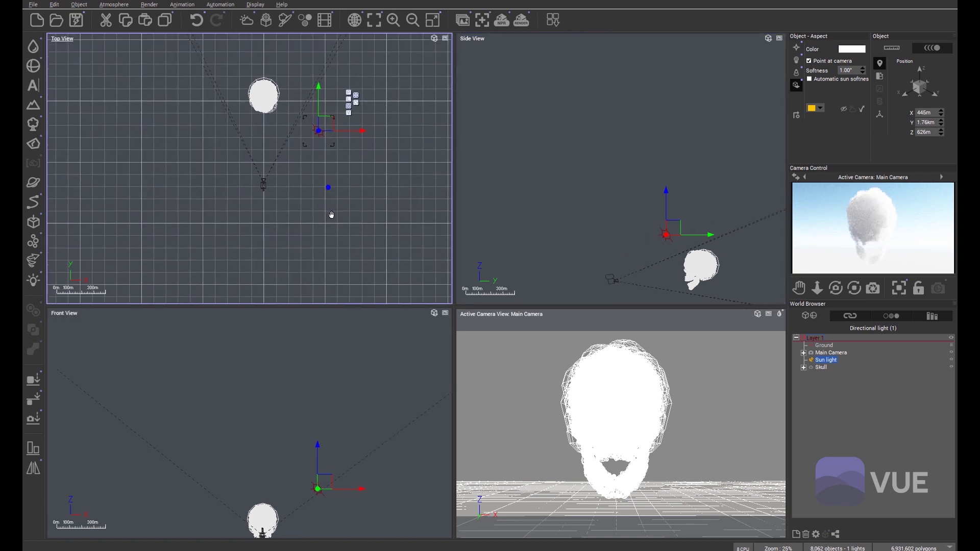
pyautogui.click(319, 198)
pyautogui.moveTo(313, 183); pyautogui.dragTo(311, 215)
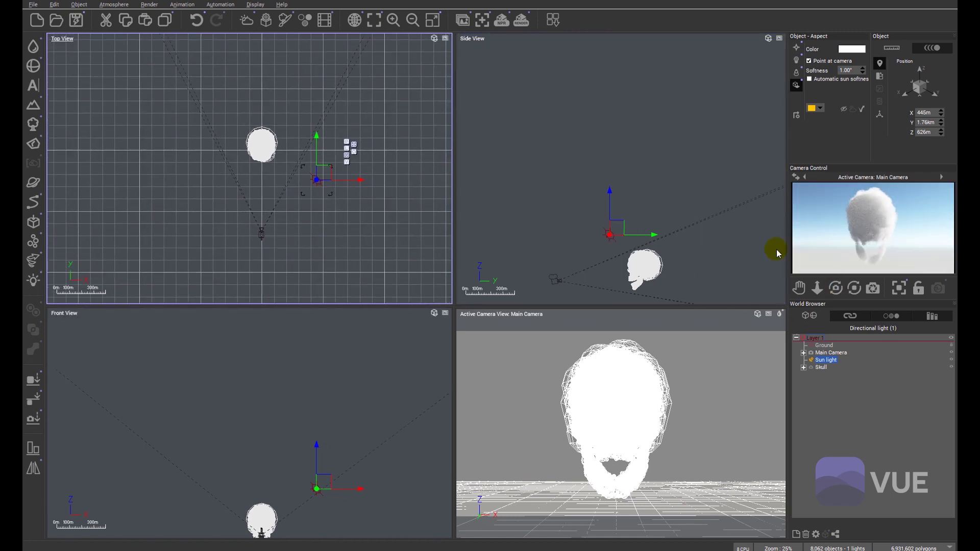
# Select the Skull cloud in Side view, revert its resize with Ctrl+Z, then deselect it.
pyautogui.click(651, 275)
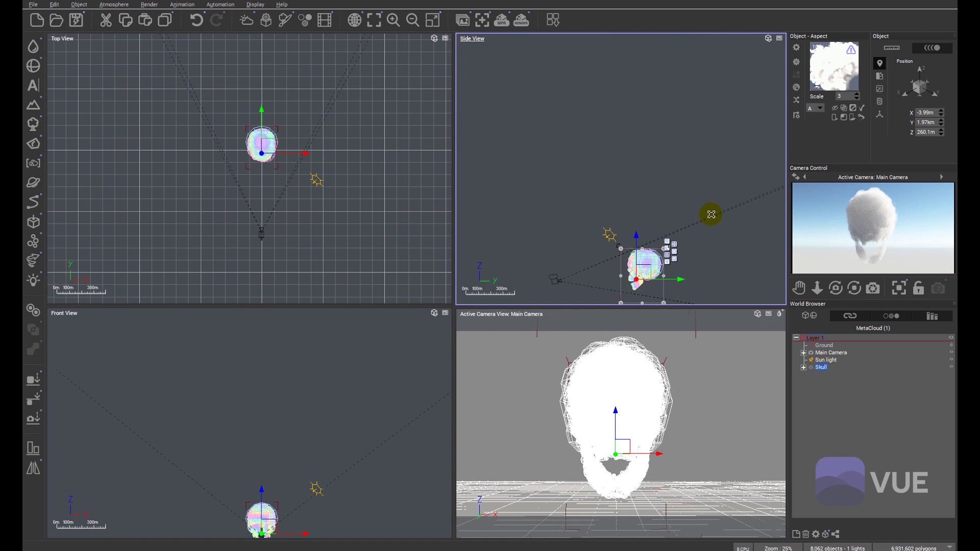
pyautogui.hotkey('ctrl', 'z')
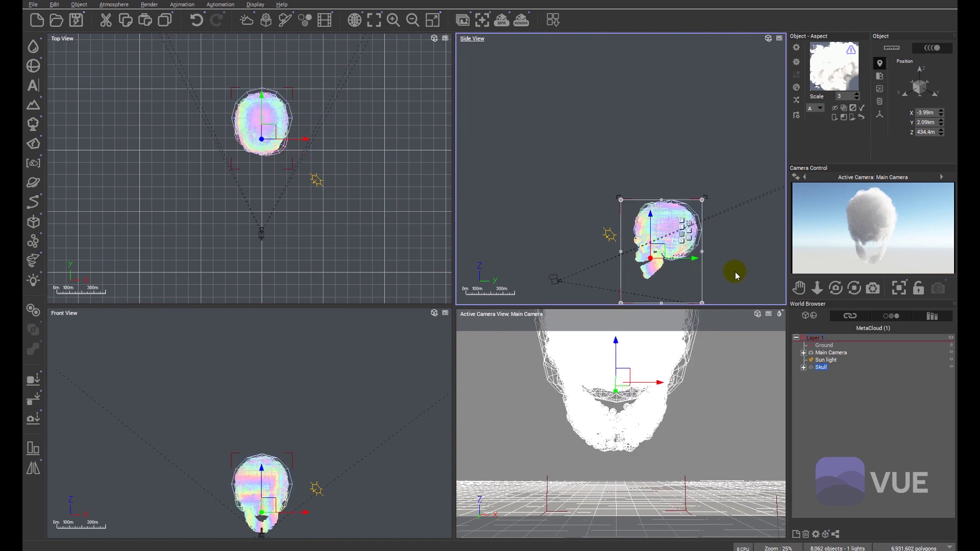
pyautogui.click(828, 415)
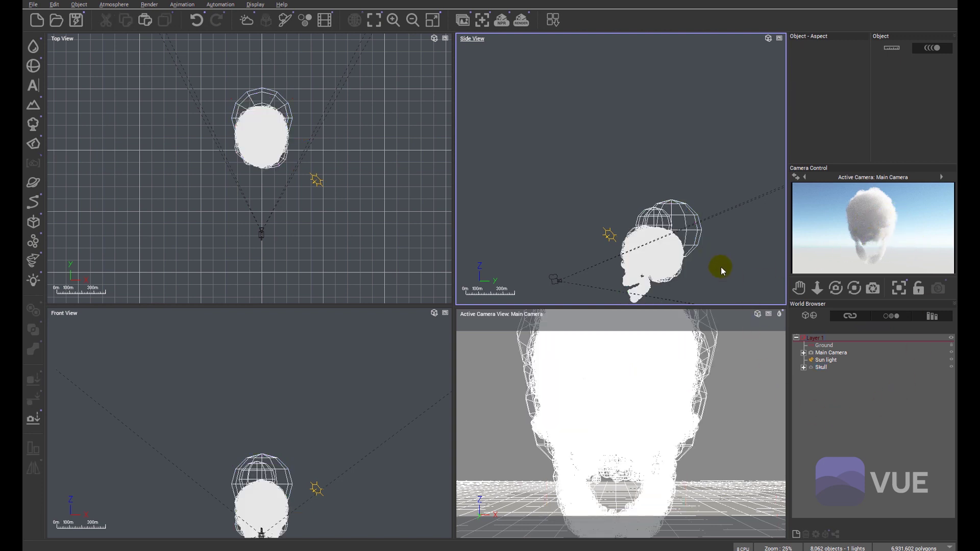
# Move the cloud sphere into the crown of the skull in Side view.
pyautogui.moveTo(702, 277); pyautogui.dragTo(698, 206, button='right')
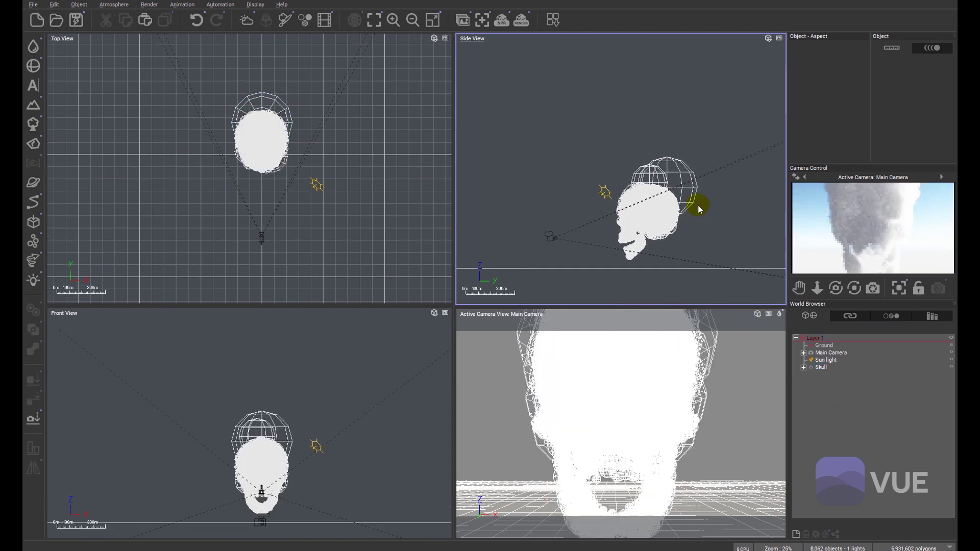
pyautogui.click(684, 177)
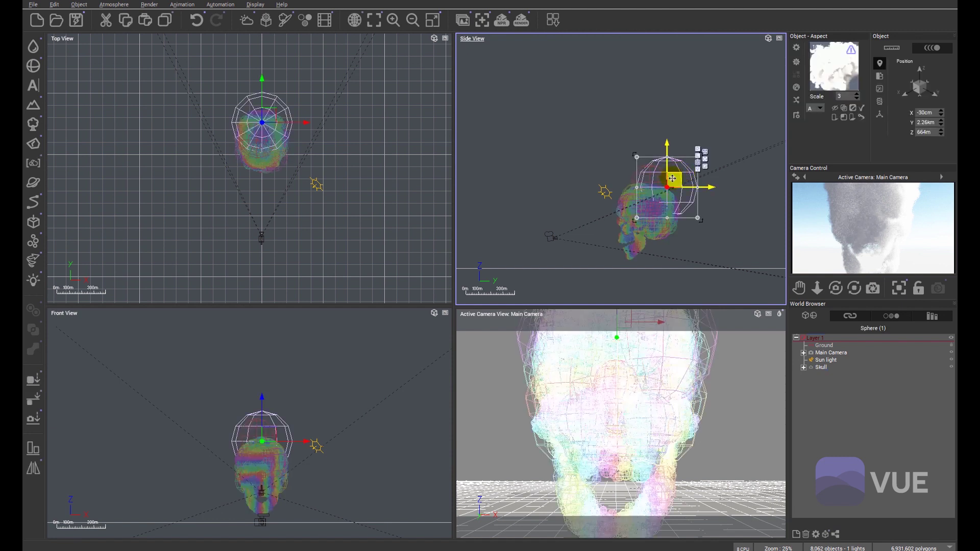
pyautogui.moveTo(671, 189); pyautogui.dragTo(653, 165)
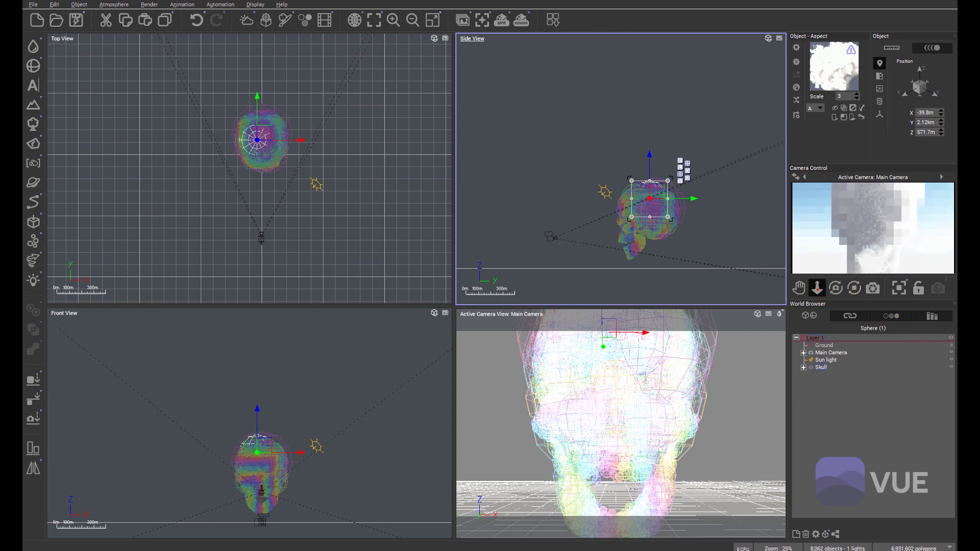
# Pull back, pan and orbit the main camera for an oblique view of the skull.
pyautogui.moveTo(817, 289); pyautogui.dragTo(816, 312)
pyautogui.click(696, 400)
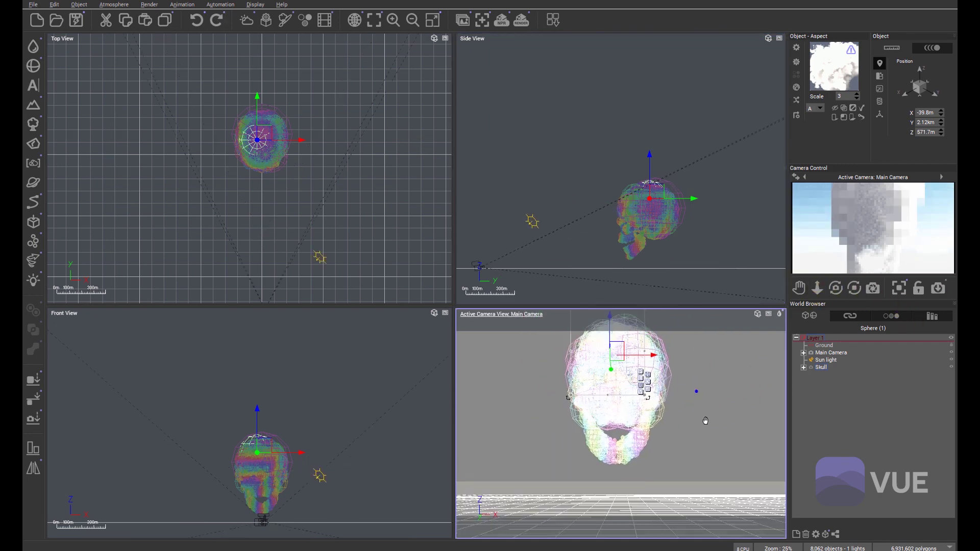
pyautogui.moveTo(706, 423); pyautogui.dragTo(711, 452)
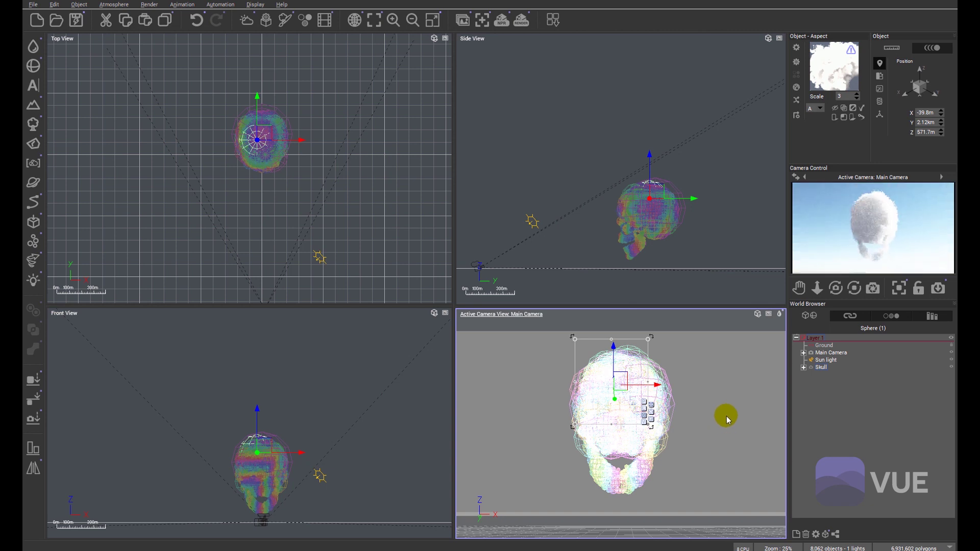
pyautogui.click(854, 287)
pyautogui.moveTo(853, 288); pyautogui.dragTo(718, 434)
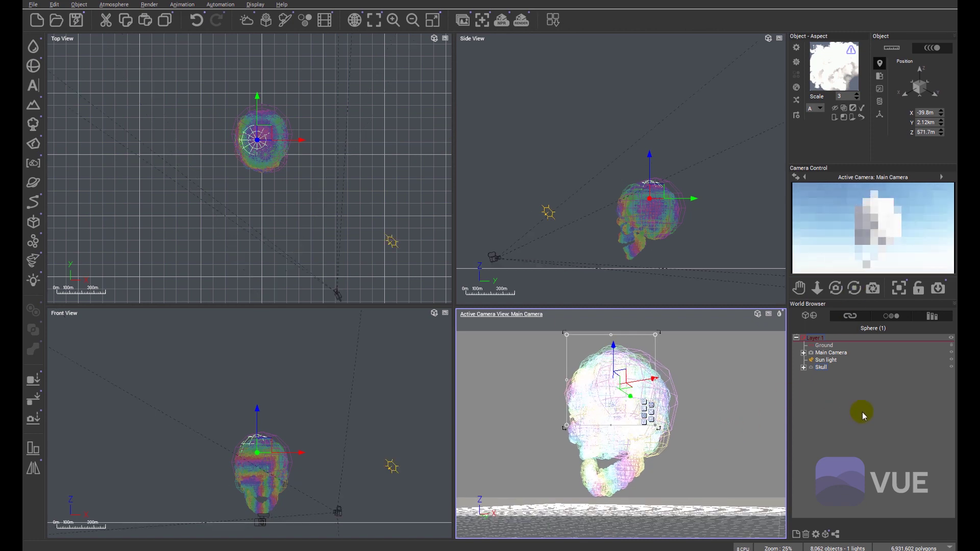
# Reset the sphere's material and apply an orange-brown material from the Vue_stuff collection.
pyautogui.rightClick(834, 90)
pyautogui.click(859, 112)
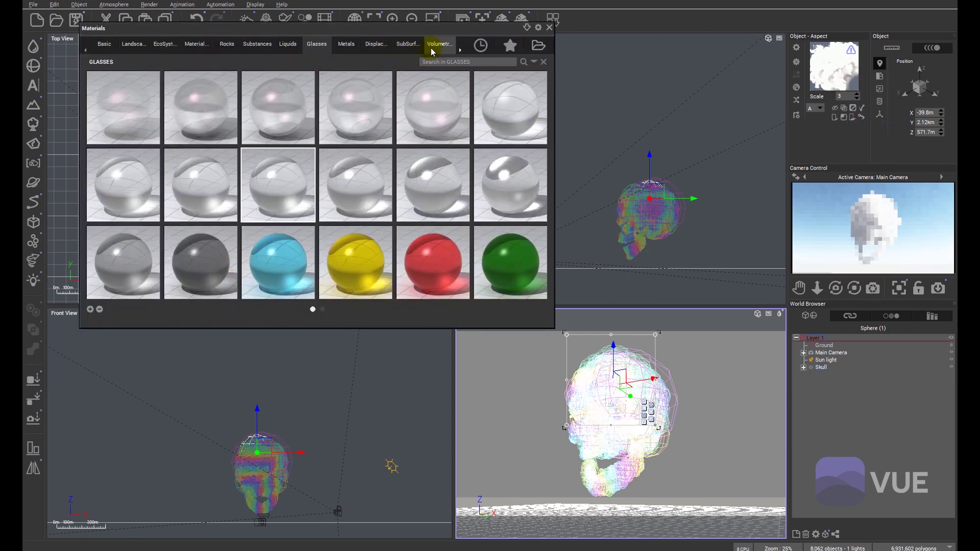
pyautogui.click(460, 50)
pyautogui.click(461, 51)
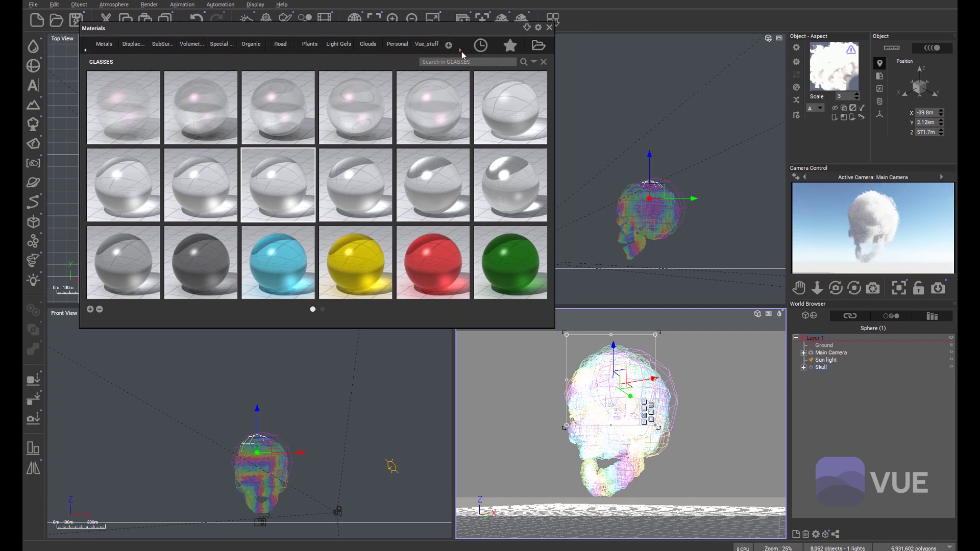
pyautogui.click(427, 45)
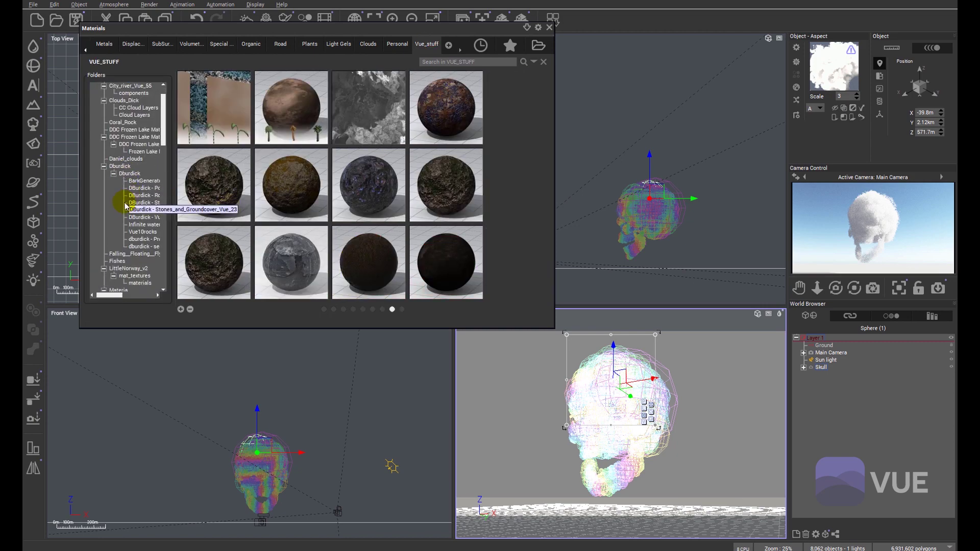
pyautogui.scroll(-3, 124, 210)
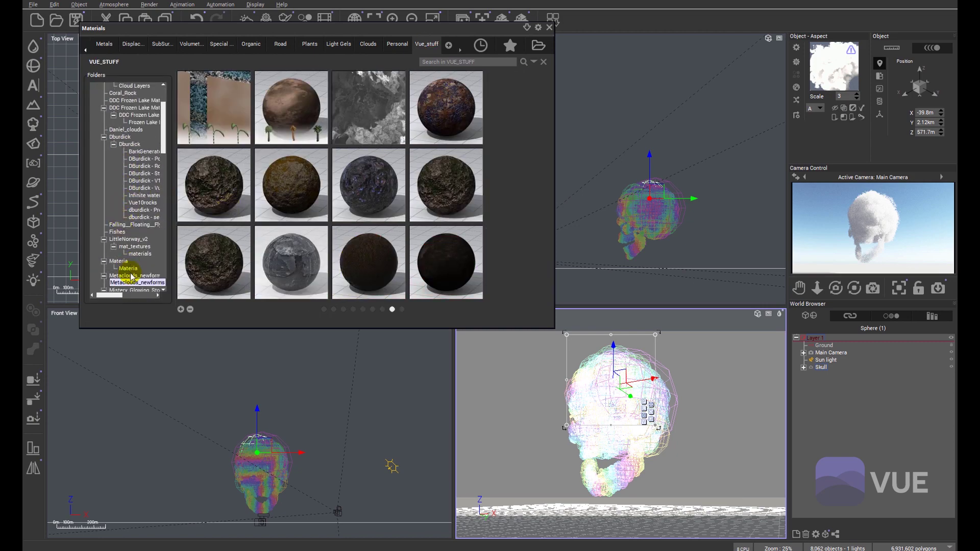
pyautogui.scroll(-1, 349, 175)
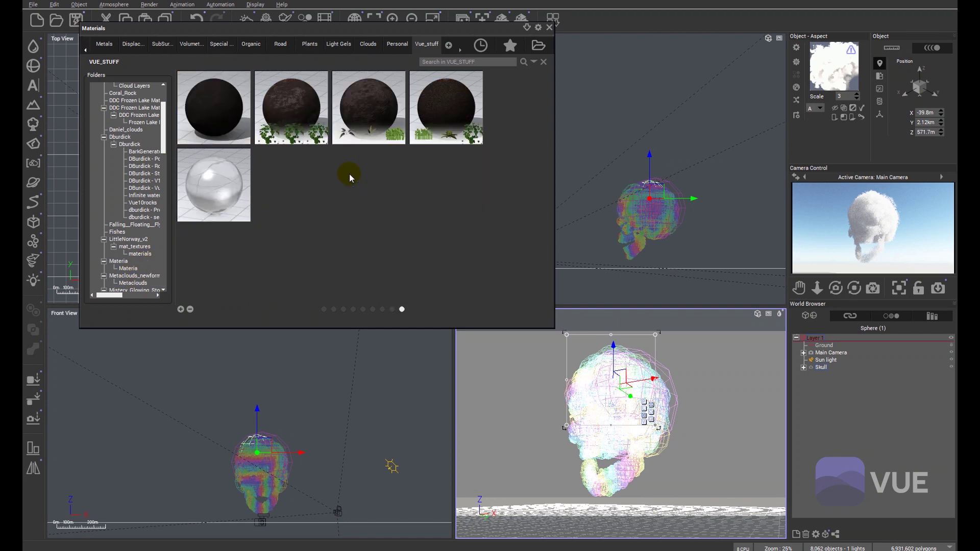
pyautogui.scroll(4, 349, 173)
pyautogui.doubleClick(362, 186)
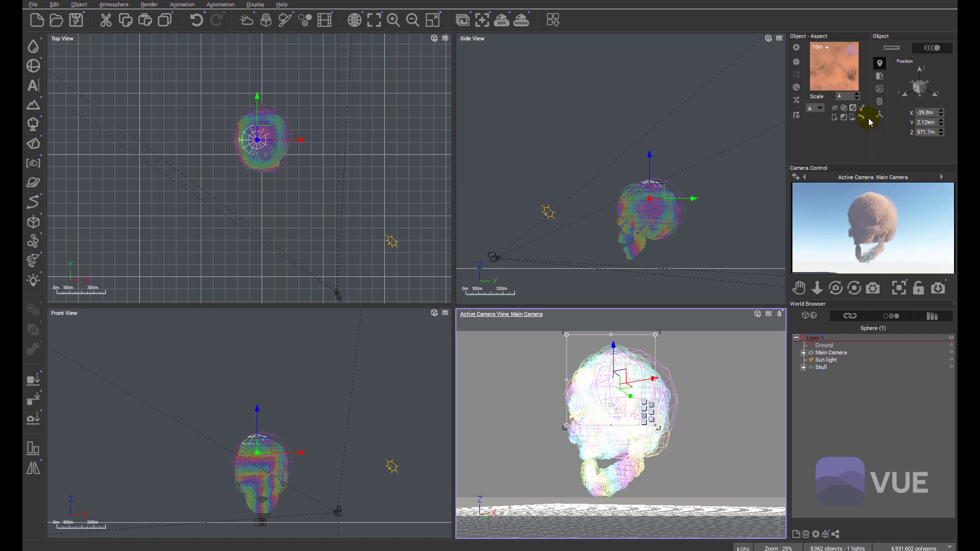
# Render an 800x450 test image of the brown skull cloud against the sky, then close it.
pyautogui.click(521, 22)
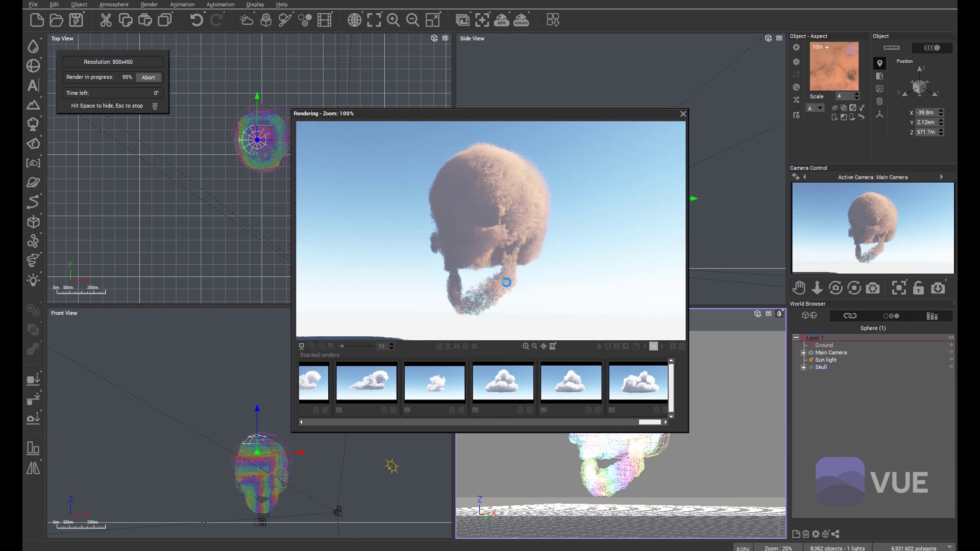
pyautogui.click(682, 113)
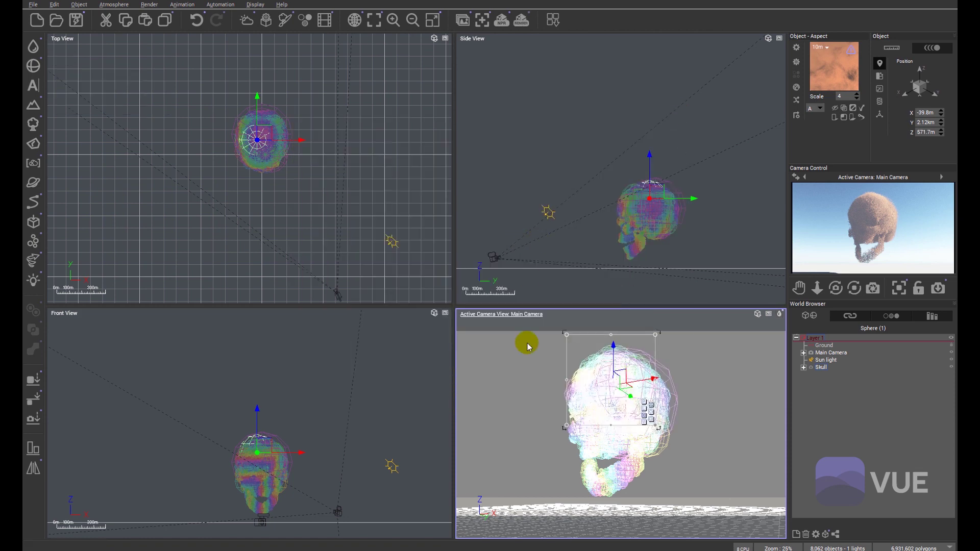
# Enlarge the existing MetaCloud sphere and move it further to the right of the skull.
pyautogui.moveTo(231, 175); pyautogui.dragTo(264, 207, button='right')
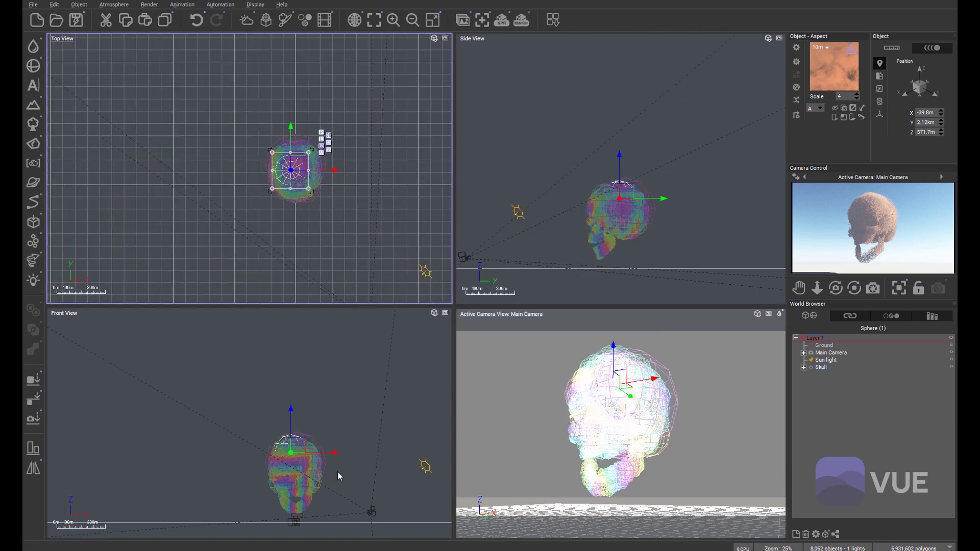
pyautogui.moveTo(338, 473); pyautogui.dragTo(327, 385, button='right')
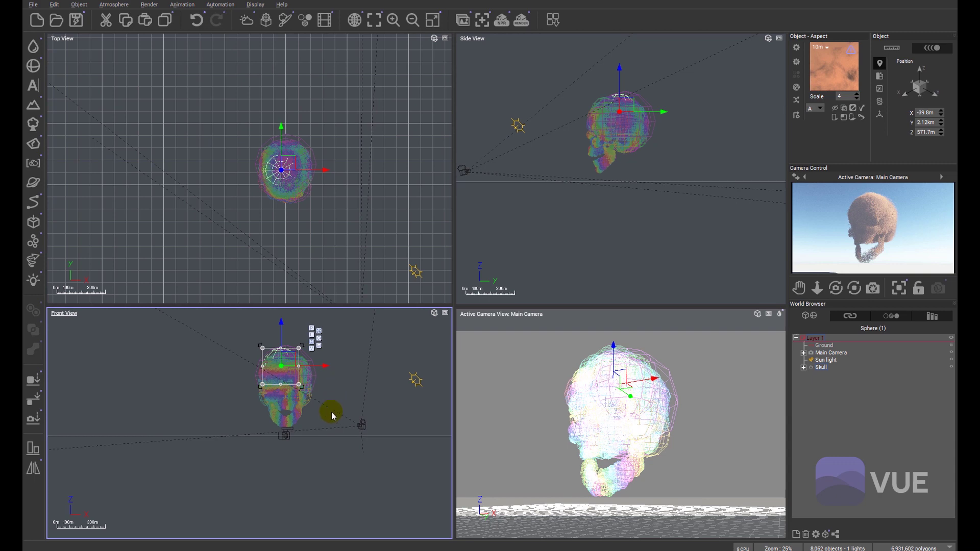
pyautogui.moveTo(310, 363); pyautogui.dragTo(327, 382)
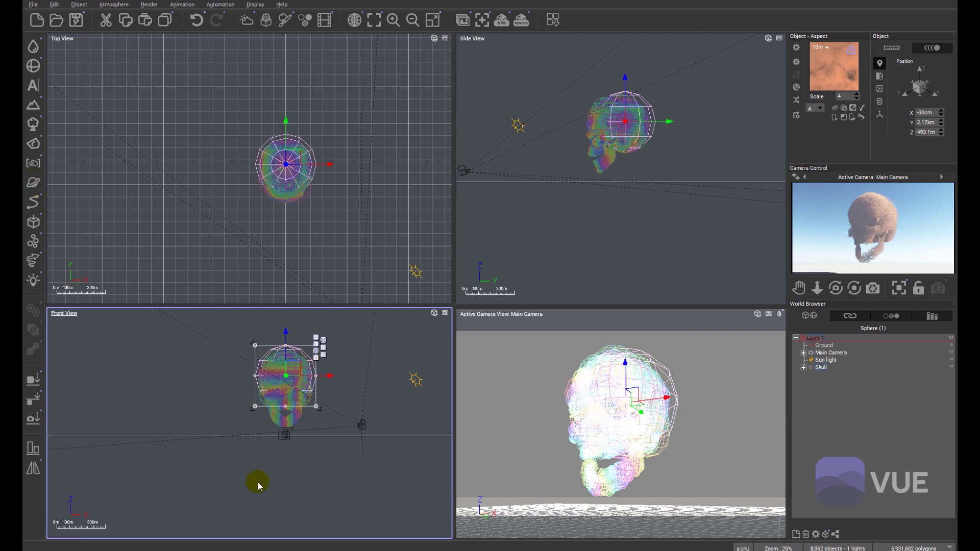
pyautogui.rightClick(37, 167)
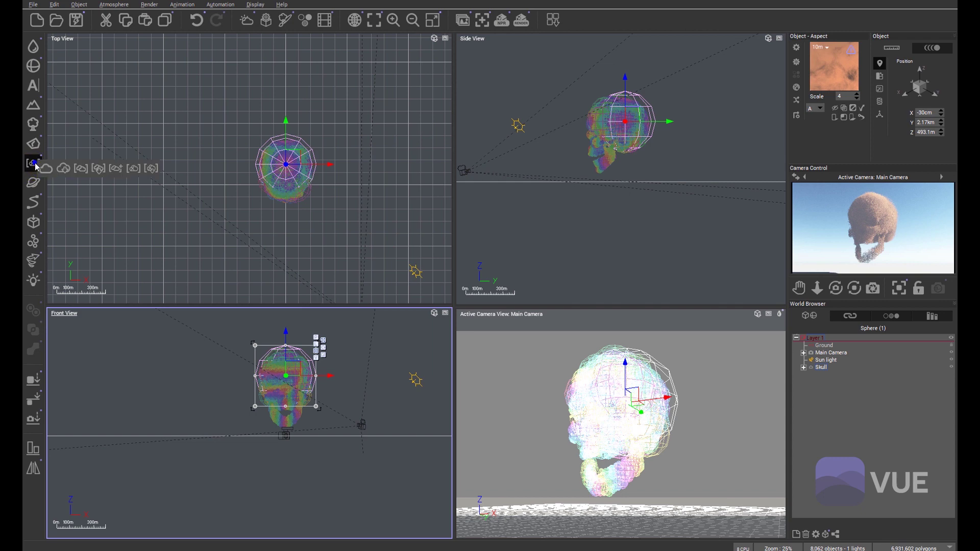
pyautogui.click(119, 170)
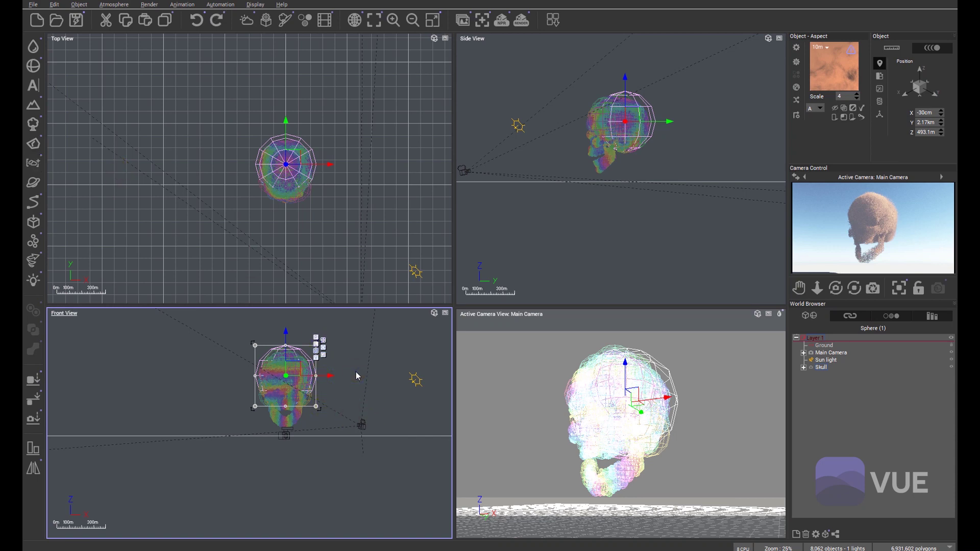
pyautogui.moveTo(352, 382); pyautogui.dragTo(331, 421)
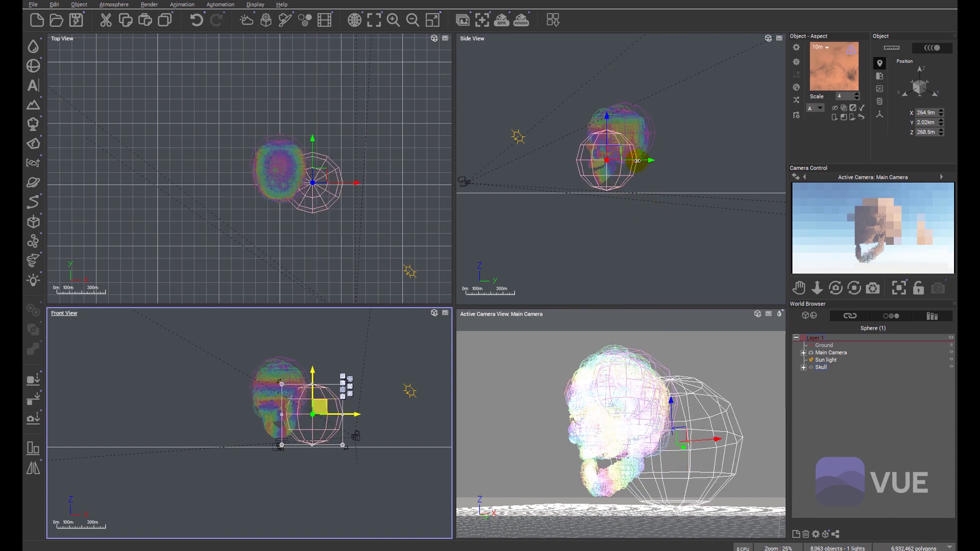
pyautogui.moveTo(644, 160); pyautogui.dragTo(667, 159)
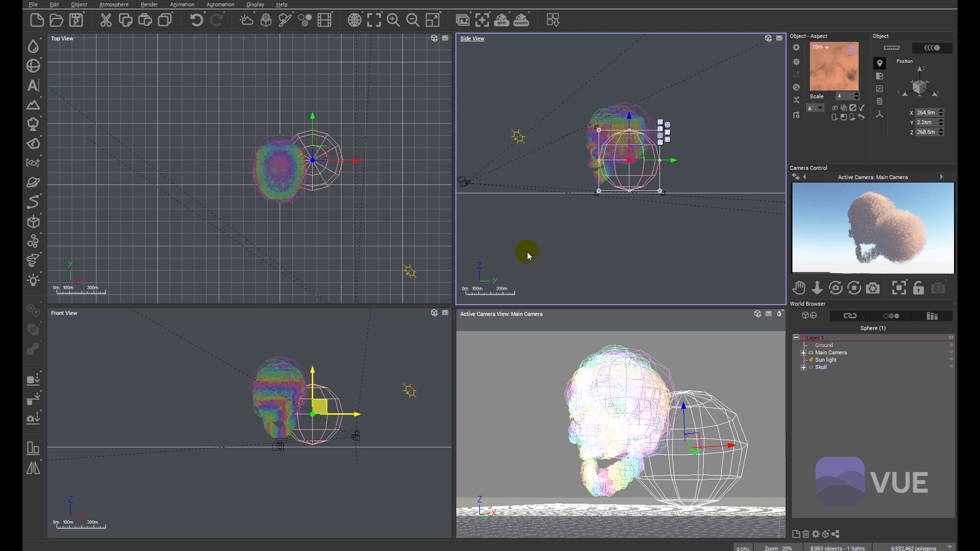
# Create a new cloud sphere on the skull's left side, sitting slightly lower.
pyautogui.click(34, 165)
pyautogui.click(308, 233)
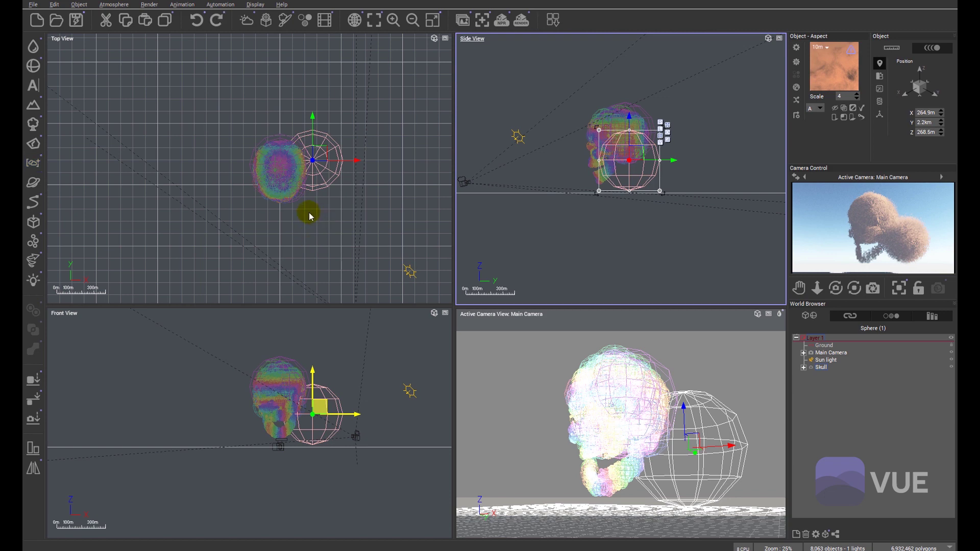
pyautogui.click(270, 146)
pyautogui.moveTo(270, 145)
pyautogui.mouseDown()
pyautogui.moveTo(229, 167)
pyautogui.moveTo(263, 157)
pyautogui.mouseUp()
pyautogui.moveTo(254, 362); pyautogui.dragTo(254, 376)
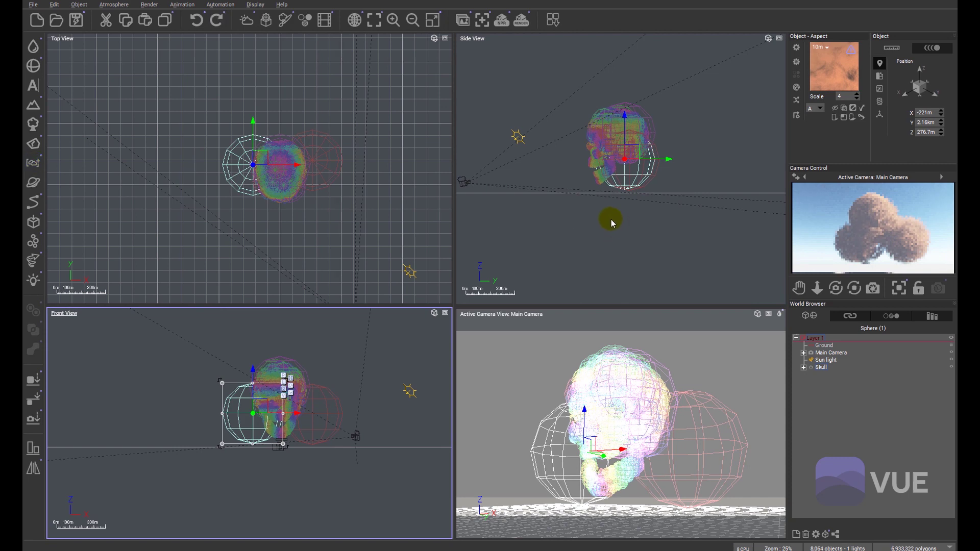
# Fine-tune the new sphere toward the jaw, at about X 19.31m, Y 2.18km, Z 108.9m.
pyautogui.moveTo(641, 168); pyautogui.dragTo(604, 164)
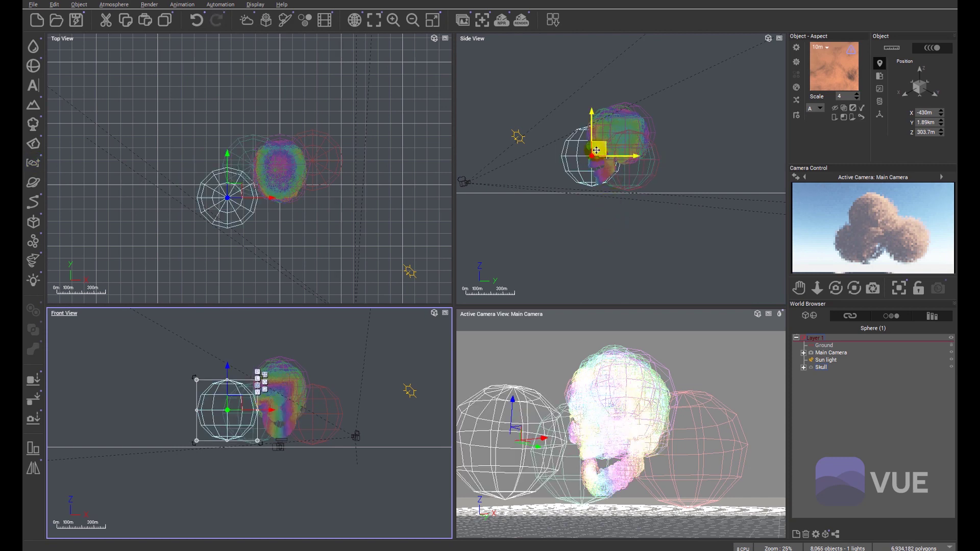
pyautogui.moveTo(596, 150); pyautogui.dragTo(633, 175)
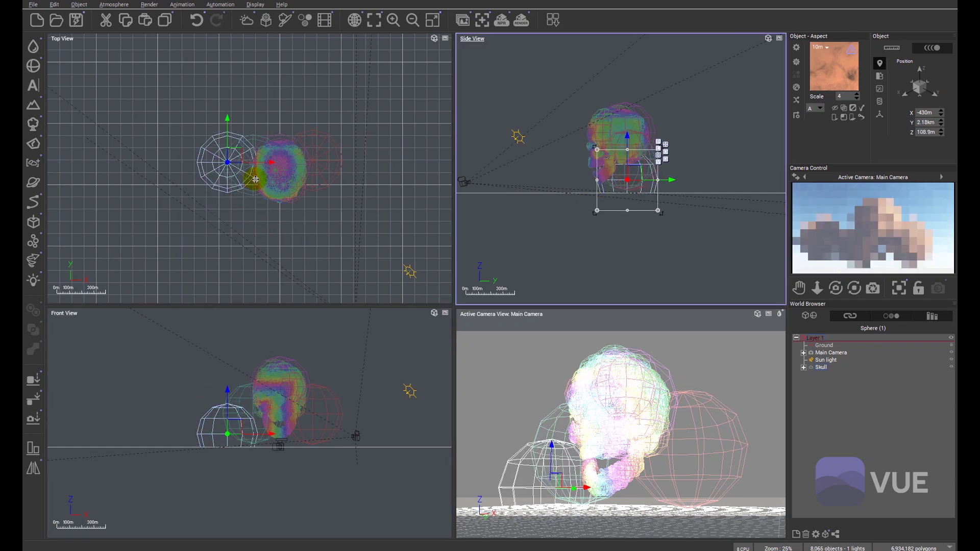
pyautogui.click(252, 162)
pyautogui.moveTo(252, 162); pyautogui.dragTo(306, 163)
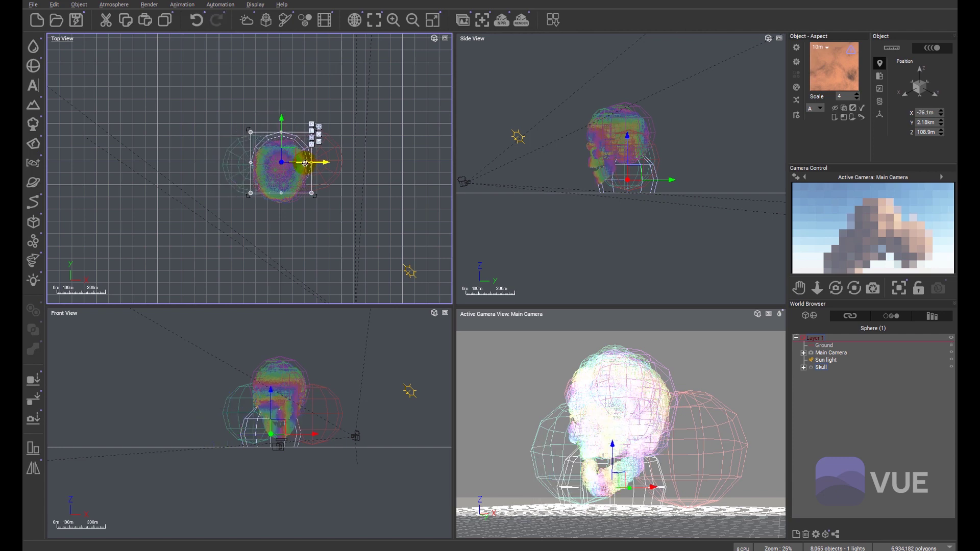
# Select the skull cloud and adjust its position, undoing a stray change.
pyautogui.click(819, 367)
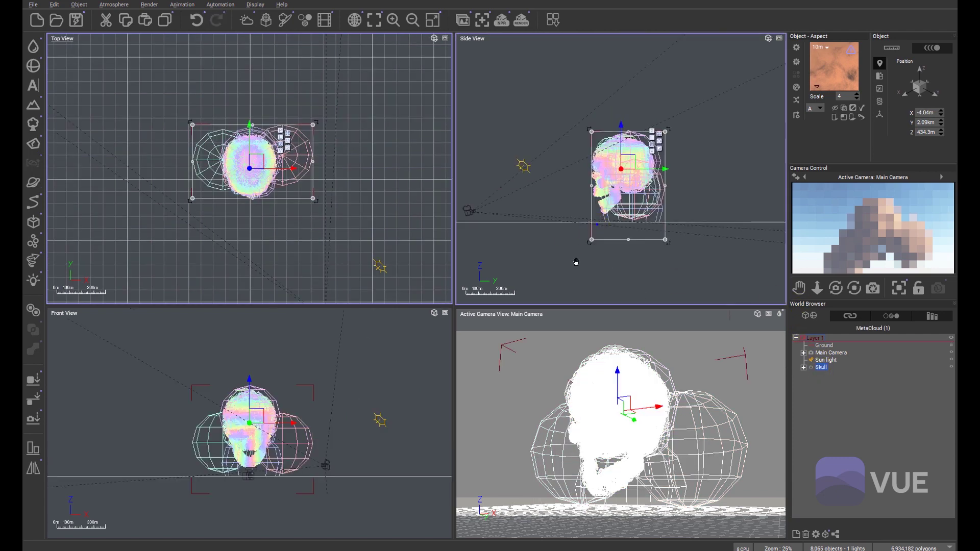
pyautogui.click(600, 243)
pyautogui.hotkey('ctrl', 'z')
pyautogui.hotkey('ctrl', 'z')
pyautogui.hotkey('ctrl', 'z')
pyautogui.hotkey('ctrl', 'z')
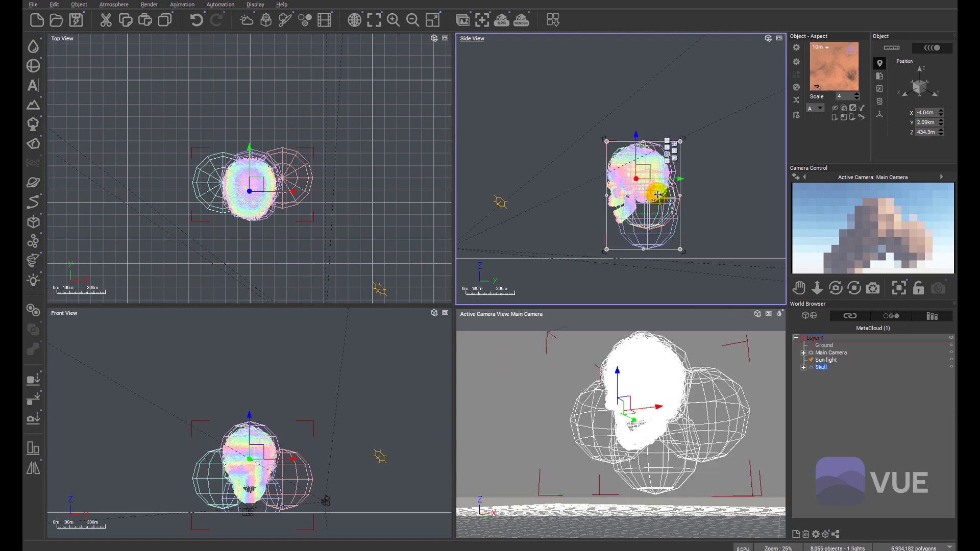
pyautogui.click(657, 188)
pyautogui.moveTo(647, 415); pyautogui.dragTo(643, 450)
pyautogui.click(811, 397)
# Select the Sun light and drag it along Y in Top view to change the lighting.
pyautogui.doubleClick(826, 359)
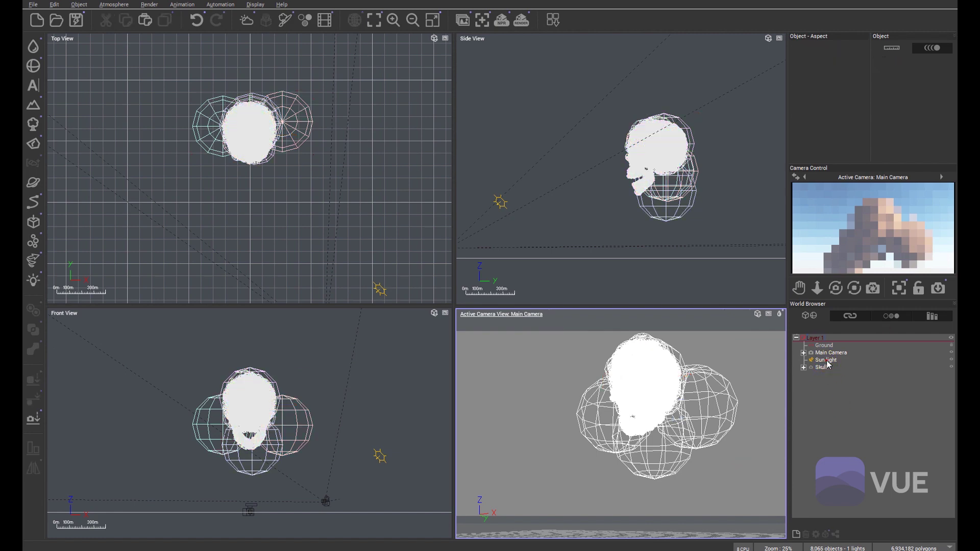
pyautogui.click(254, 187)
pyautogui.hotkey('ctrl', 'z')
pyautogui.click(284, 185)
pyautogui.moveTo(292, 210); pyautogui.dragTo(290, 236)
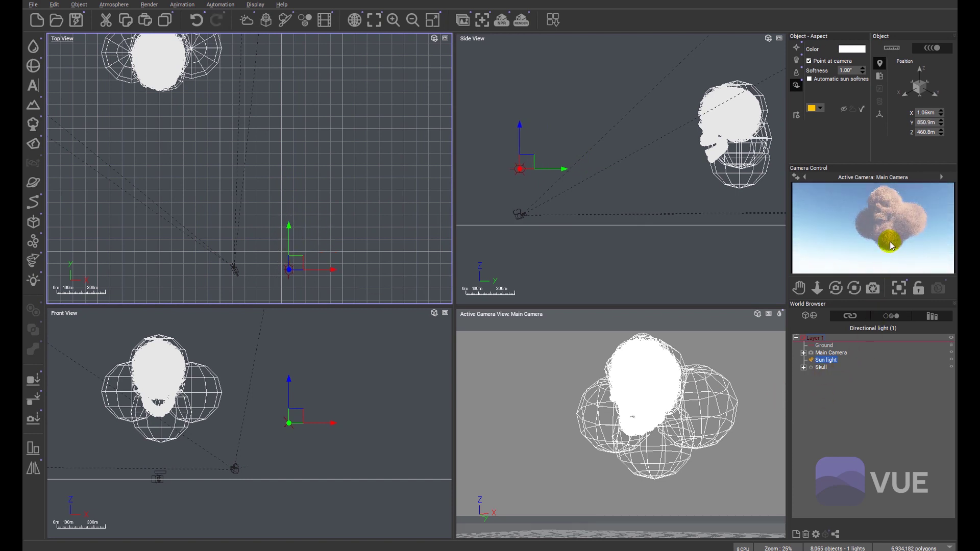
# Render an 800x450 test of the fuller skull cloud and close the render and post-render options.
pyautogui.click(524, 28)
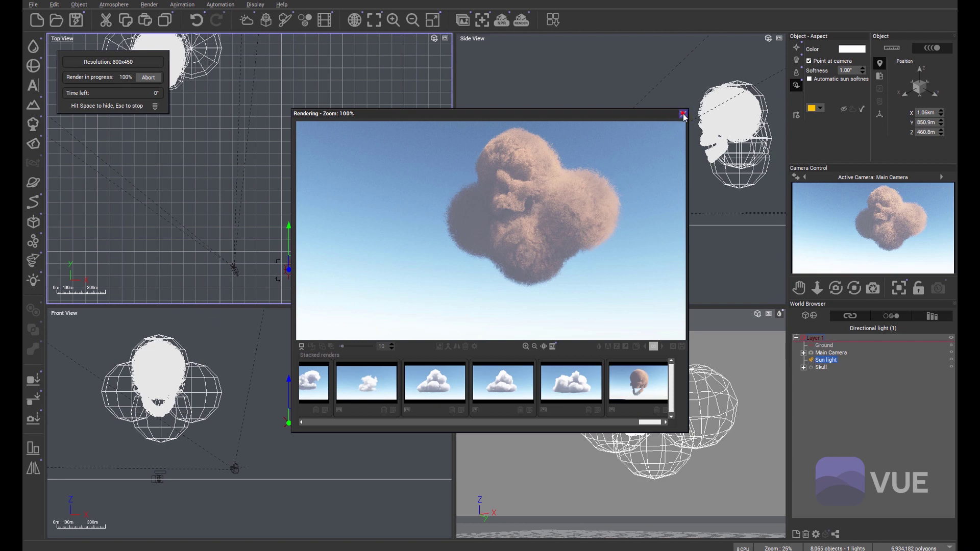
pyautogui.click(415, 299)
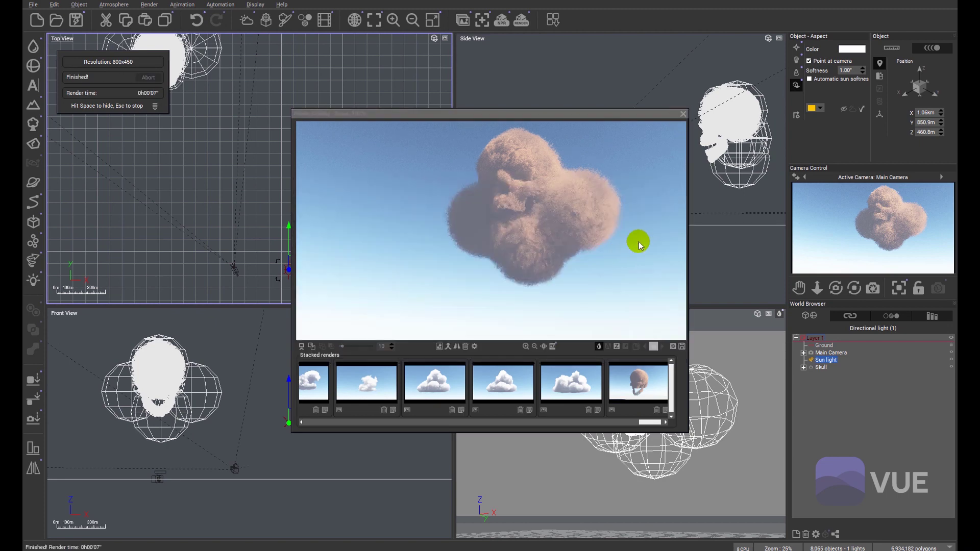
pyautogui.click(683, 113)
pyautogui.click(320, 349)
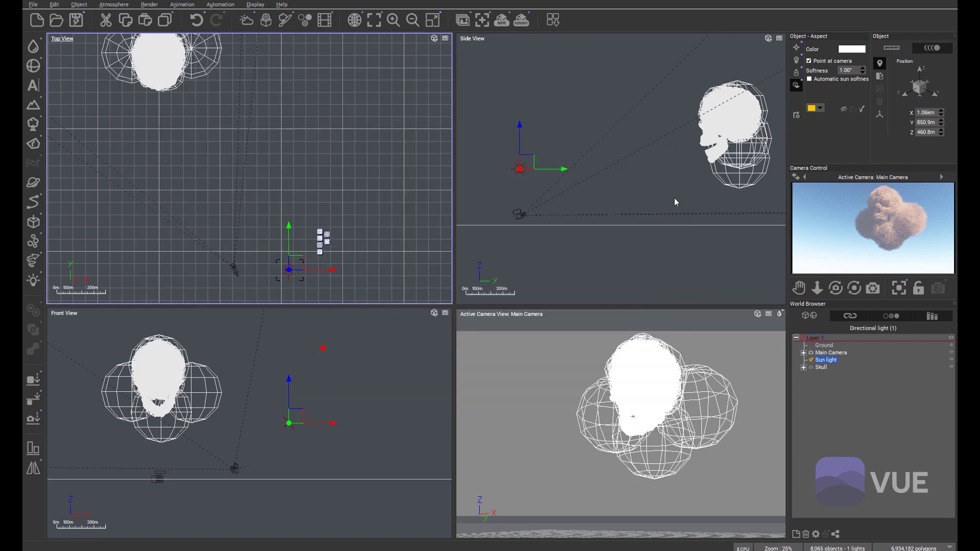
# Select a cloud sphere and, after undoing trial moves, place it on the skull's left.
pyautogui.click(746, 185)
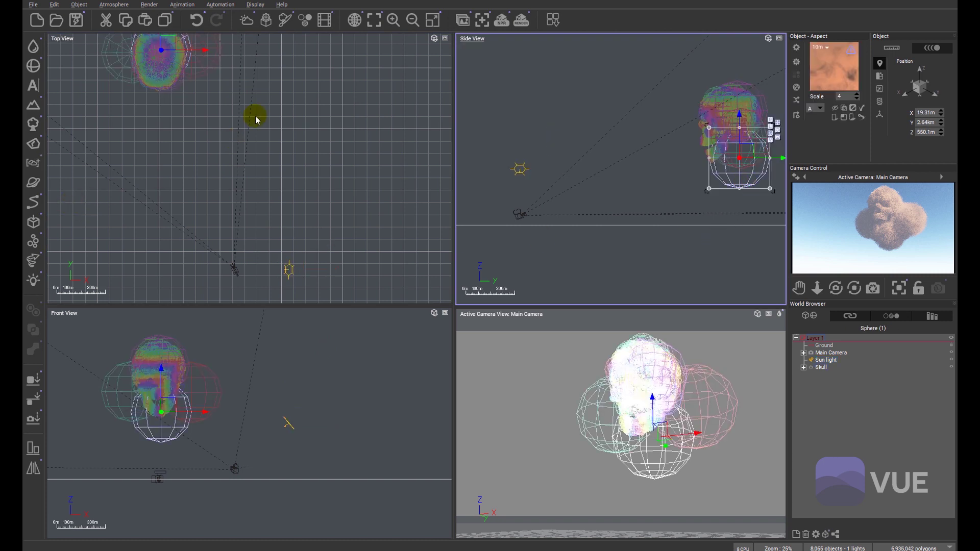
pyautogui.moveTo(184, 123); pyautogui.dragTo(218, 186, button='right')
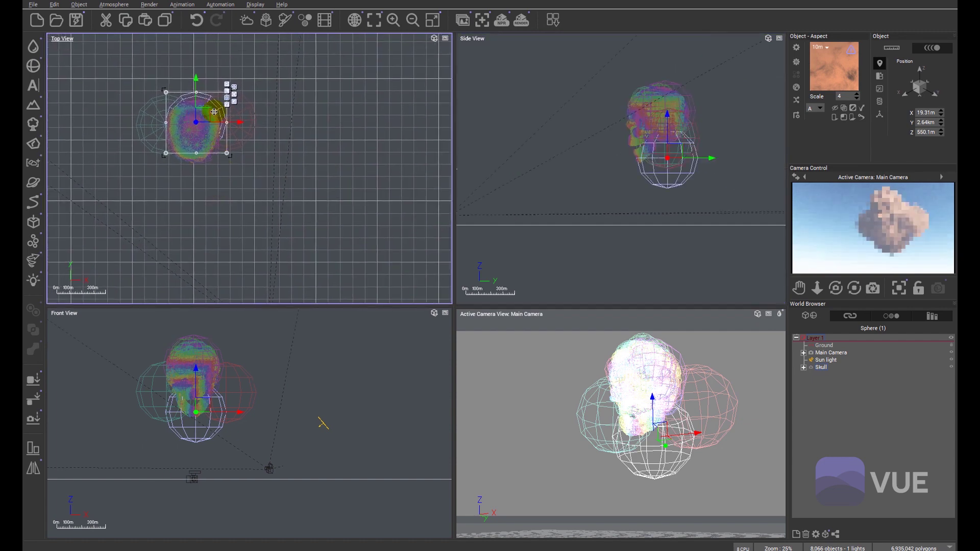
pyautogui.moveTo(245, 123); pyautogui.dragTo(204, 75)
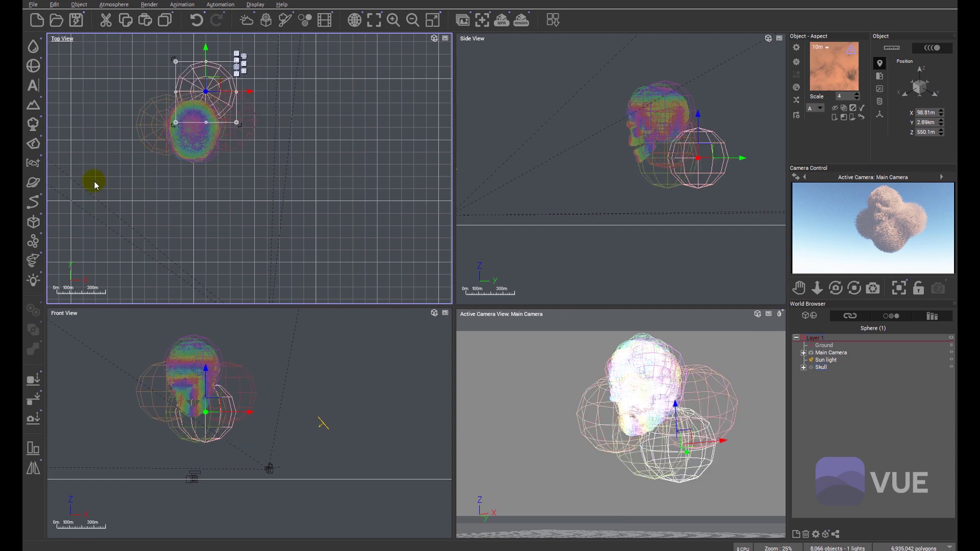
pyautogui.hotkey('ctrl', 'z')
pyautogui.hotkey('ctrl', 'z')
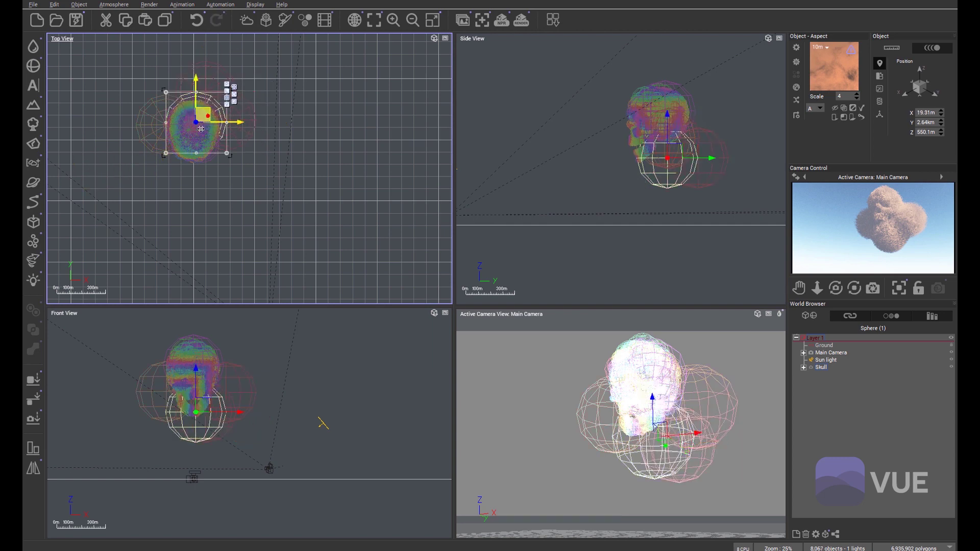
pyautogui.moveTo(201, 112); pyautogui.dragTo(150, 94)
pyautogui.hotkey('ctrl', 'z')
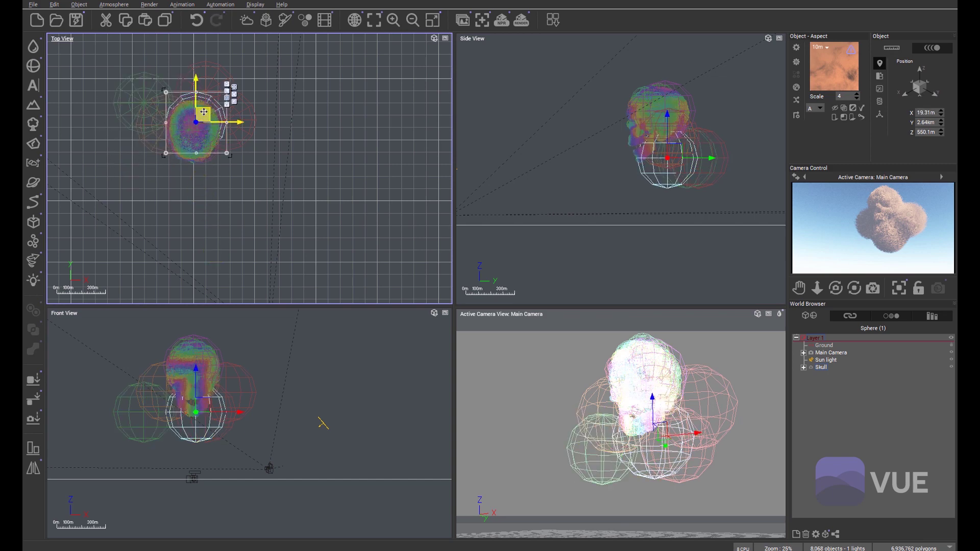
pyautogui.moveTo(233, 134)
pyautogui.mouseDown()
pyautogui.moveTo(258, 125)
pyautogui.moveTo(246, 140)
pyautogui.mouseUp()
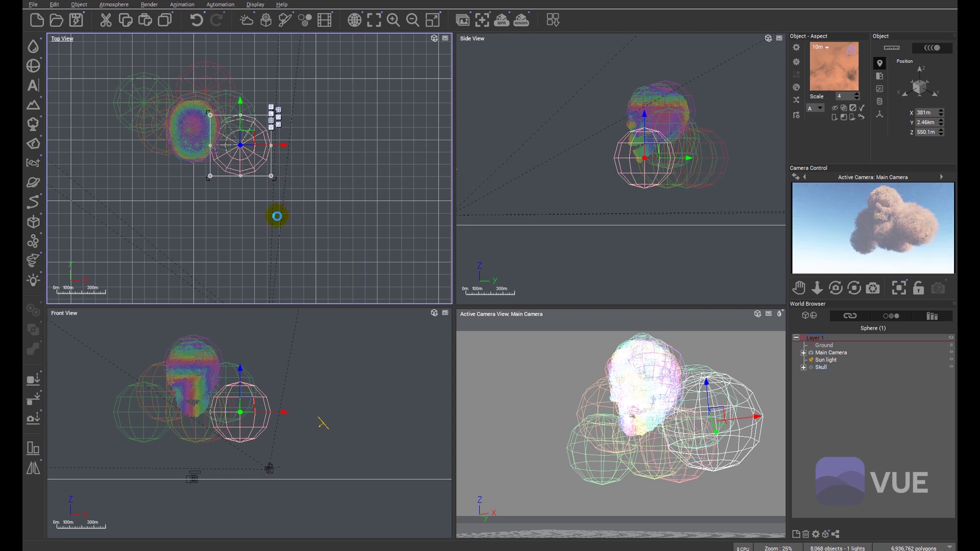
pyautogui.hotkey('ctrl', 'z')
pyautogui.moveTo(201, 118); pyautogui.dragTo(147, 146)
pyautogui.click(303, 202)
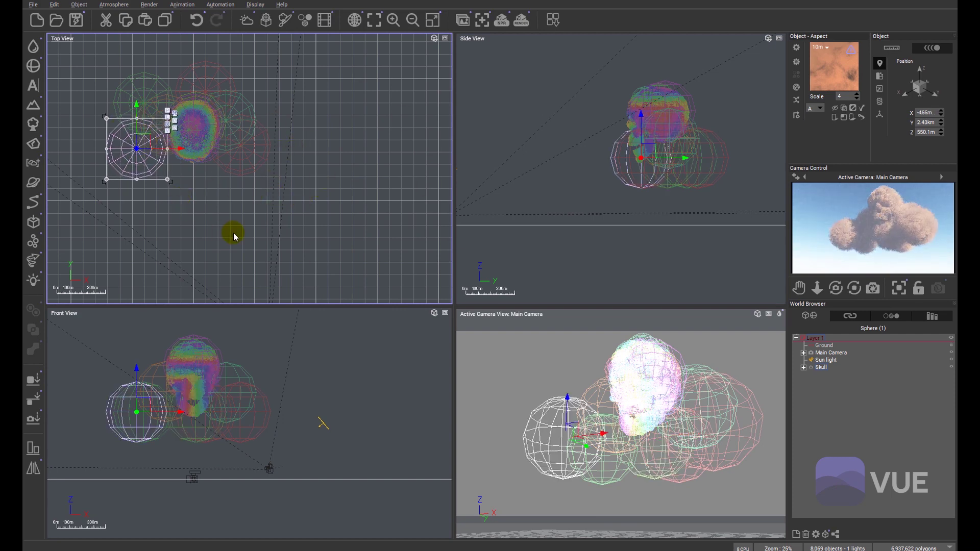
# Duplicate the sphere with Ctrl+D and raise the copy on the left of the skull.
pyautogui.hotkey('ctrl', 'd')
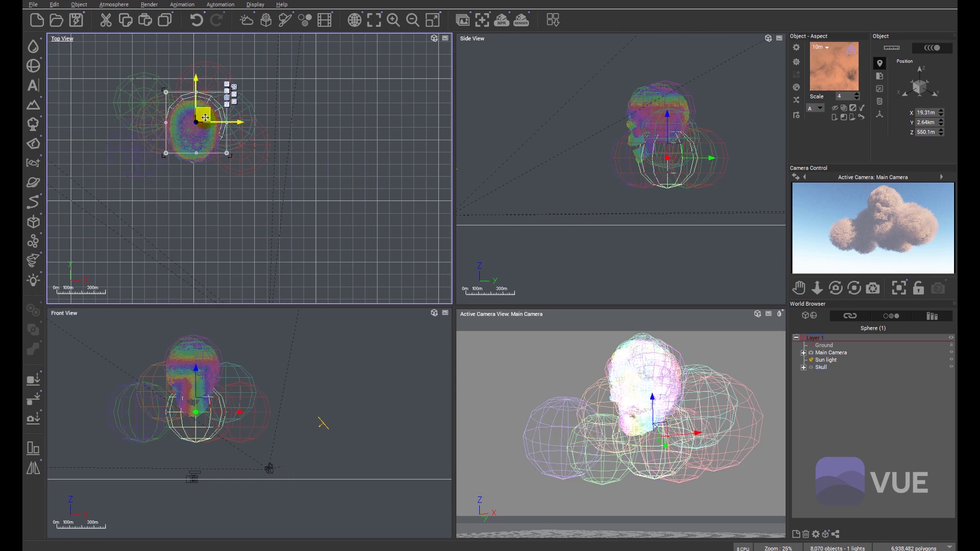
pyautogui.moveTo(205, 118); pyautogui.dragTo(159, 119)
pyautogui.moveTo(149, 386); pyautogui.dragTo(148, 346)
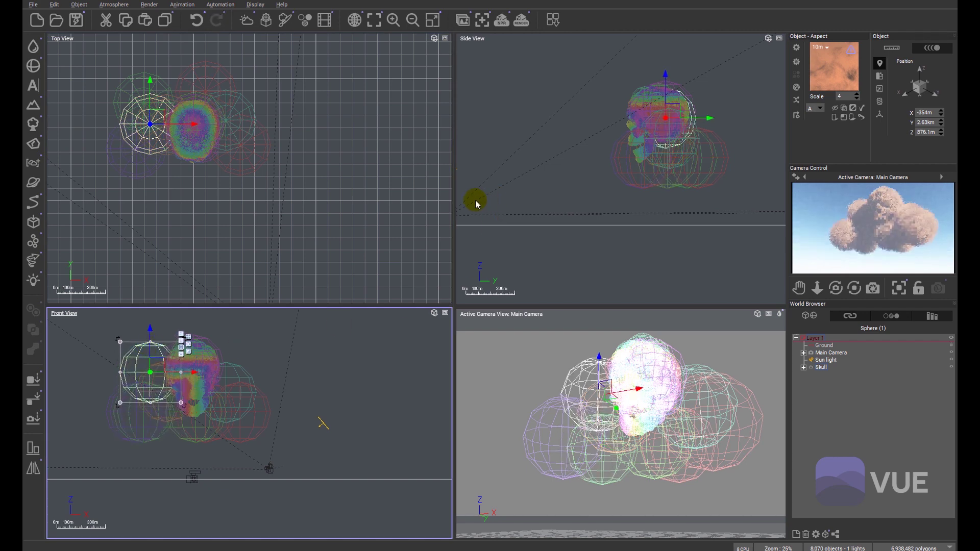
pyautogui.moveTo(319, 221); pyautogui.dragTo(323, 263, button='right')
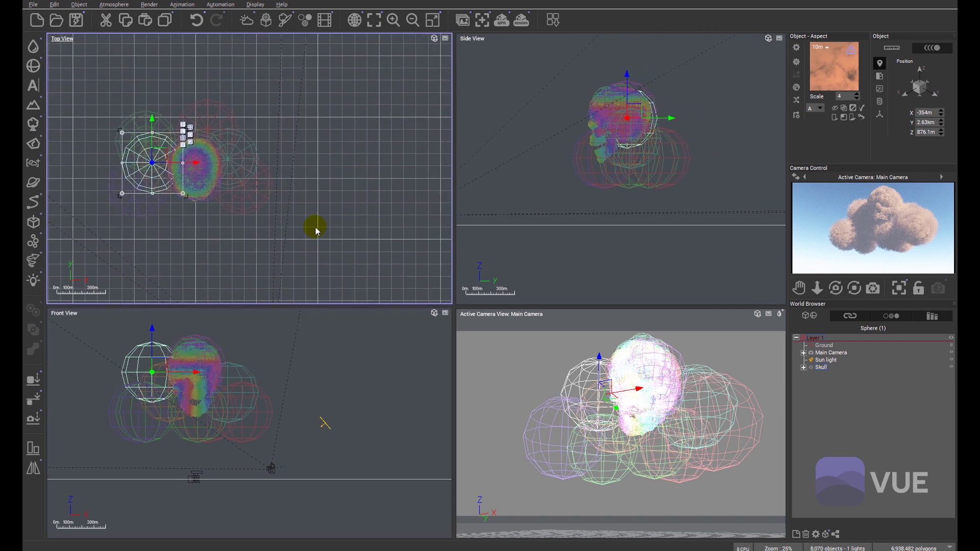
# Make more copies and raise one over the head, at about X 222m, Y 2.72km, Z 955.6m.
pyautogui.hotkey('ctrl', 'd')
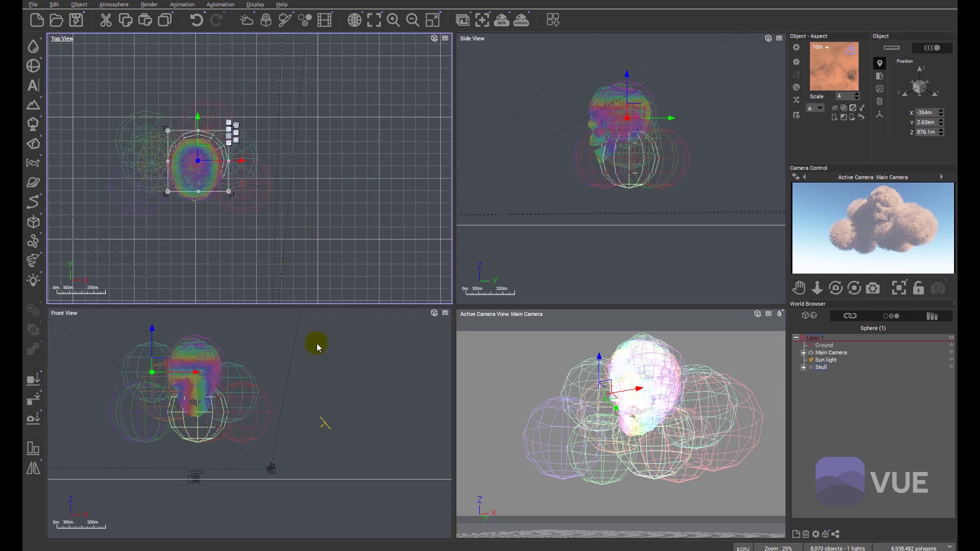
pyautogui.moveTo(636, 151); pyautogui.dragTo(654, 90)
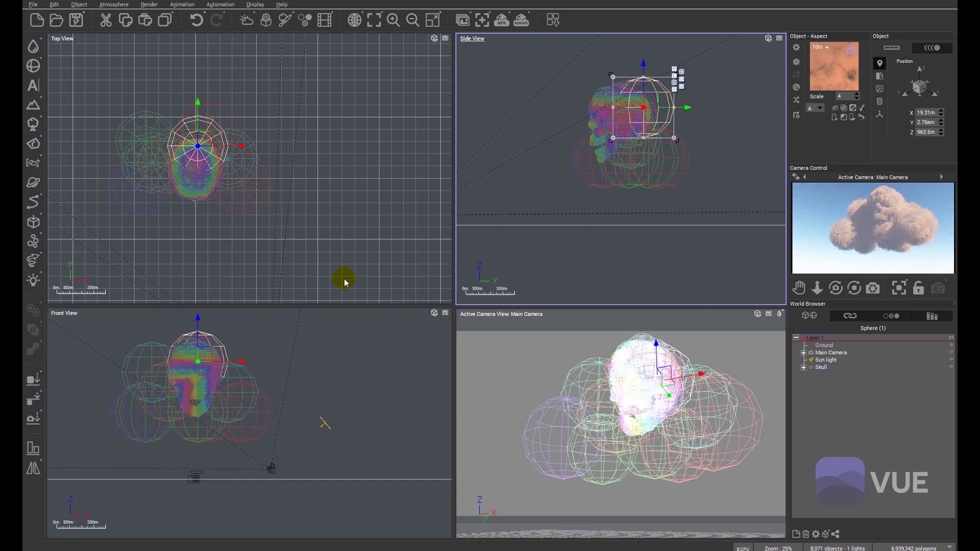
pyautogui.click(684, 176)
pyautogui.hotkey('ctrl', 'v')
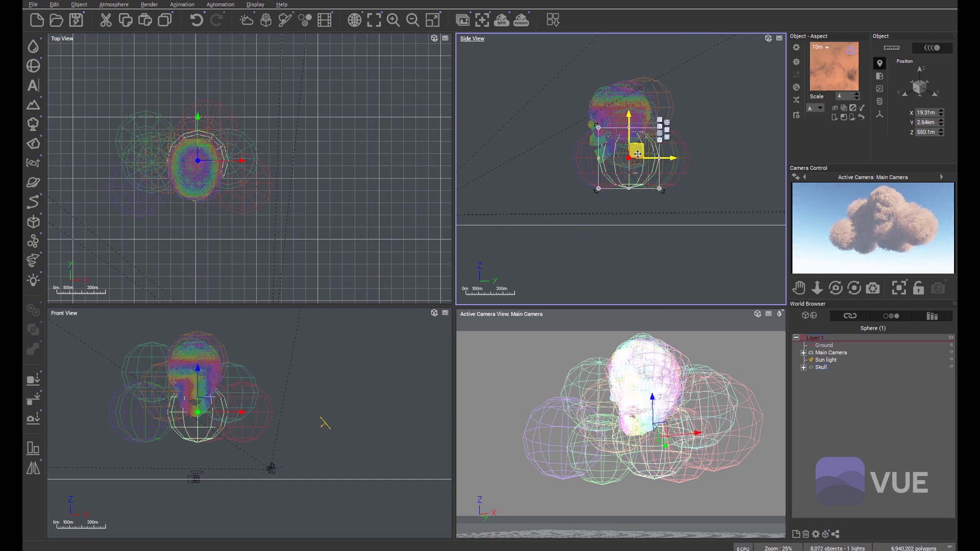
pyautogui.moveTo(646, 105); pyautogui.dragTo(655, 67)
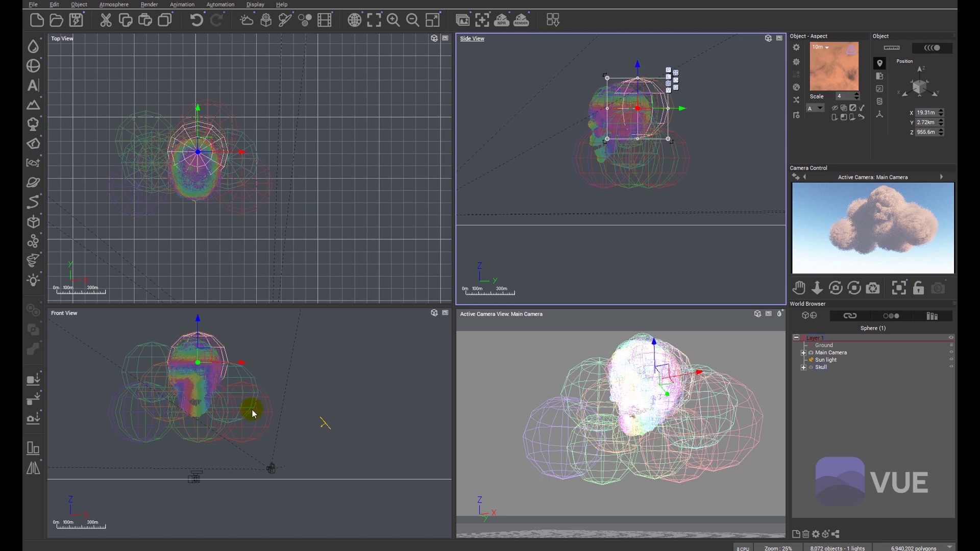
pyautogui.moveTo(249, 421); pyautogui.dragTo(266, 444, button='right')
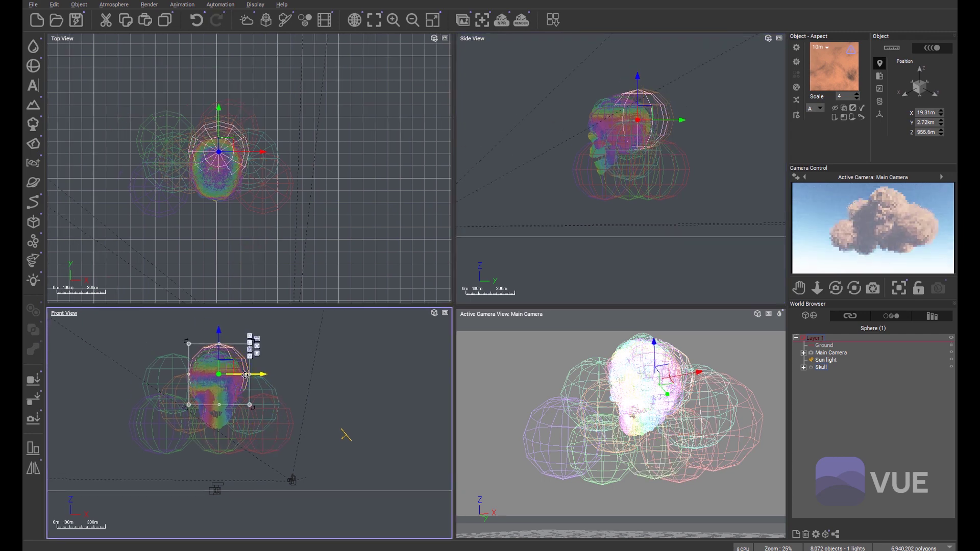
pyautogui.moveTo(247, 374); pyautogui.dragTo(268, 373)
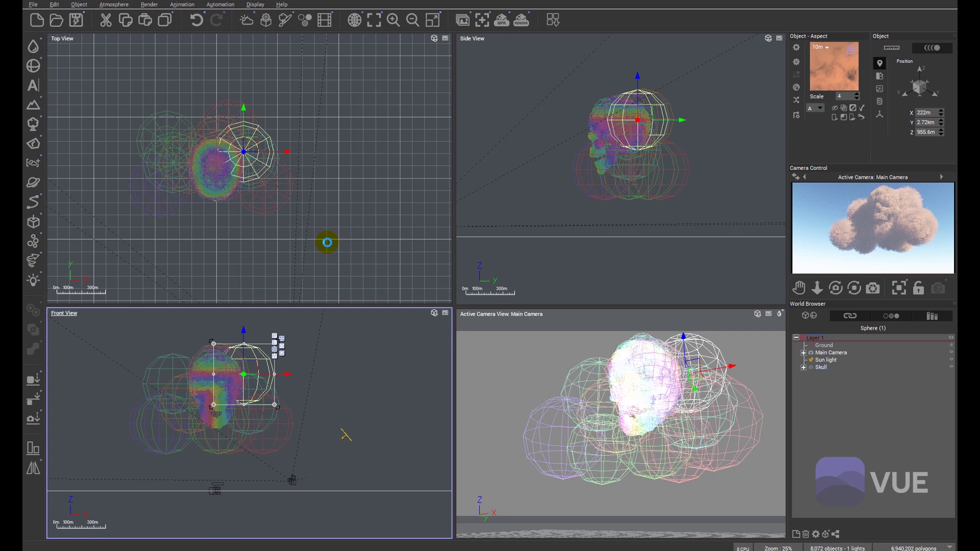
# Shrink the small sphere and set it under the jaw at about X 1.812m, Y 2.5km, Z 604m.
pyautogui.hotkey('ctrl', 'z')
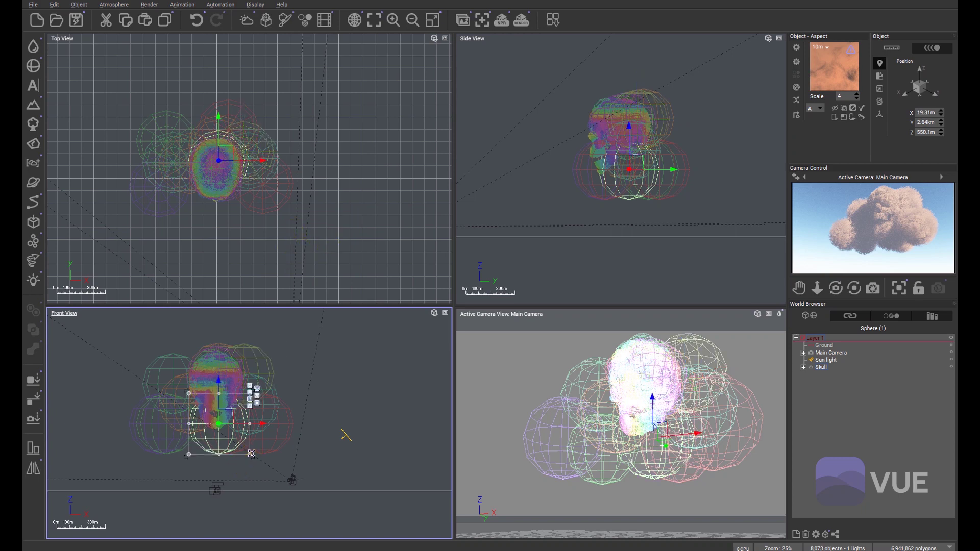
pyautogui.moveTo(252, 454); pyautogui.dragTo(227, 431)
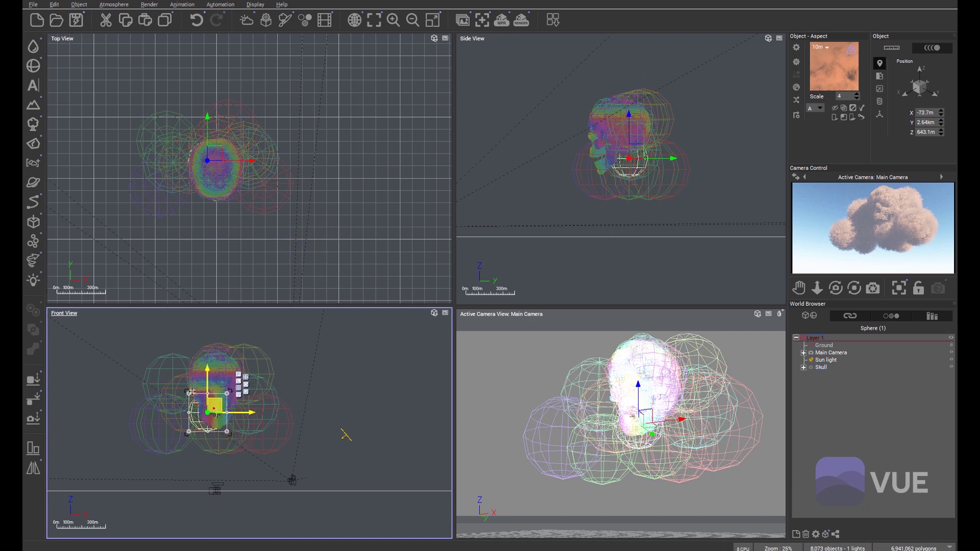
pyautogui.moveTo(189, 390); pyautogui.dragTo(162, 371)
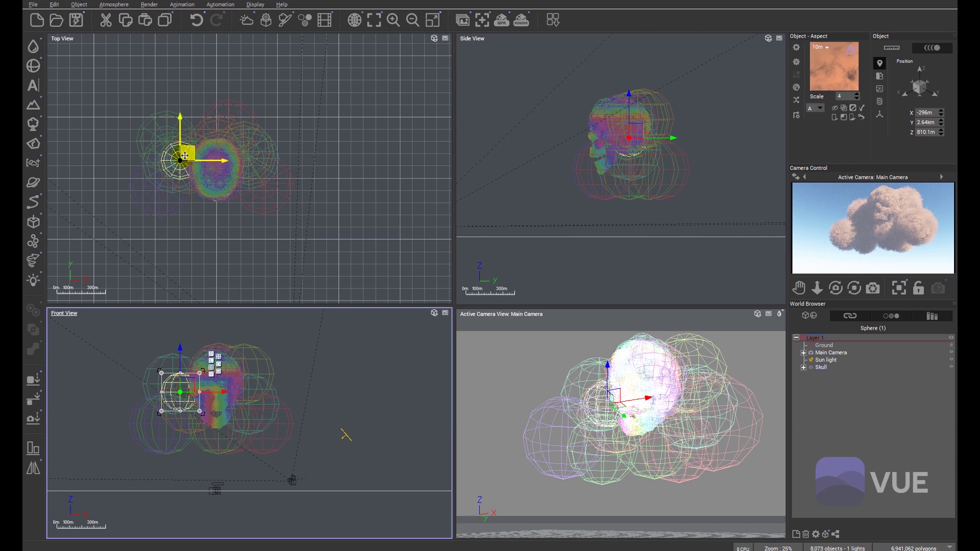
pyautogui.moveTo(184, 155); pyautogui.dragTo(196, 173)
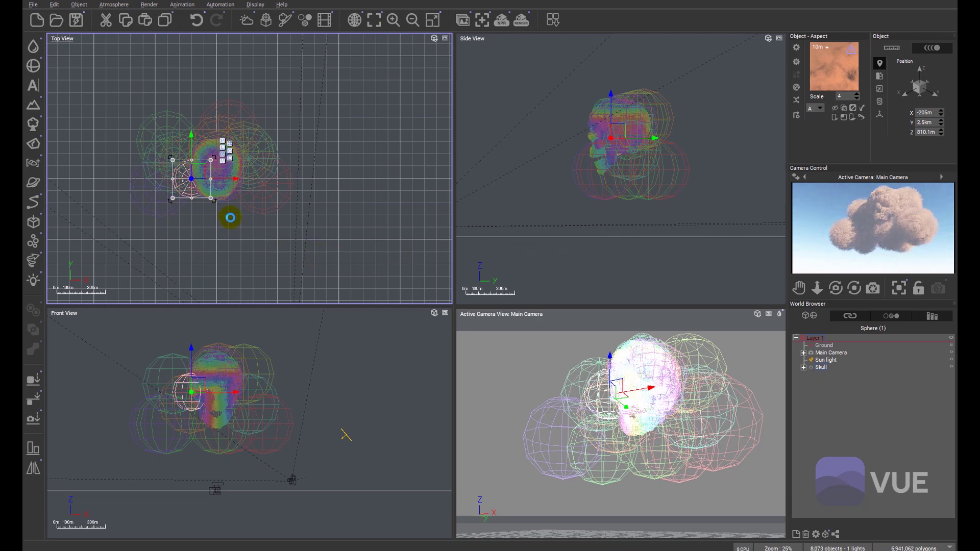
pyautogui.moveTo(198, 173); pyautogui.dragTo(247, 165)
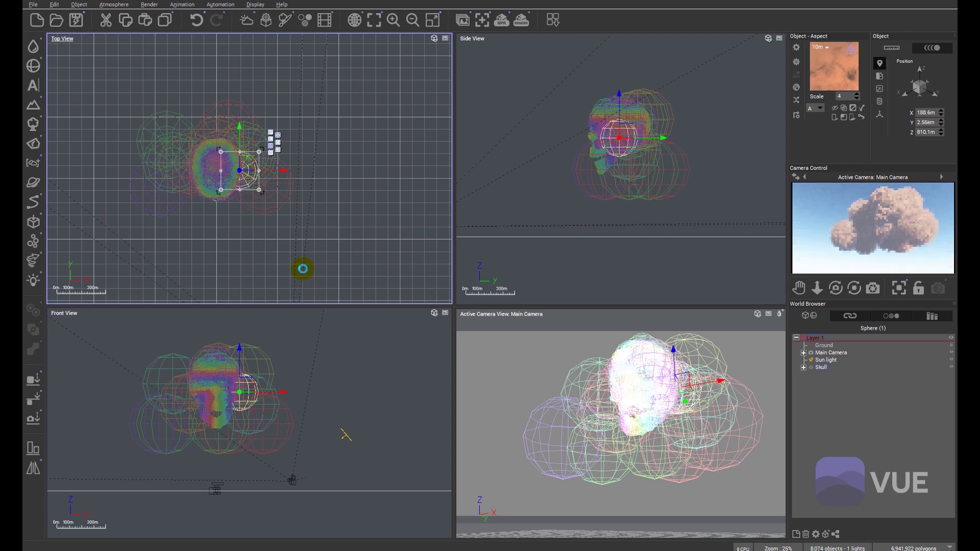
pyautogui.hotkey('ctrl', 'z')
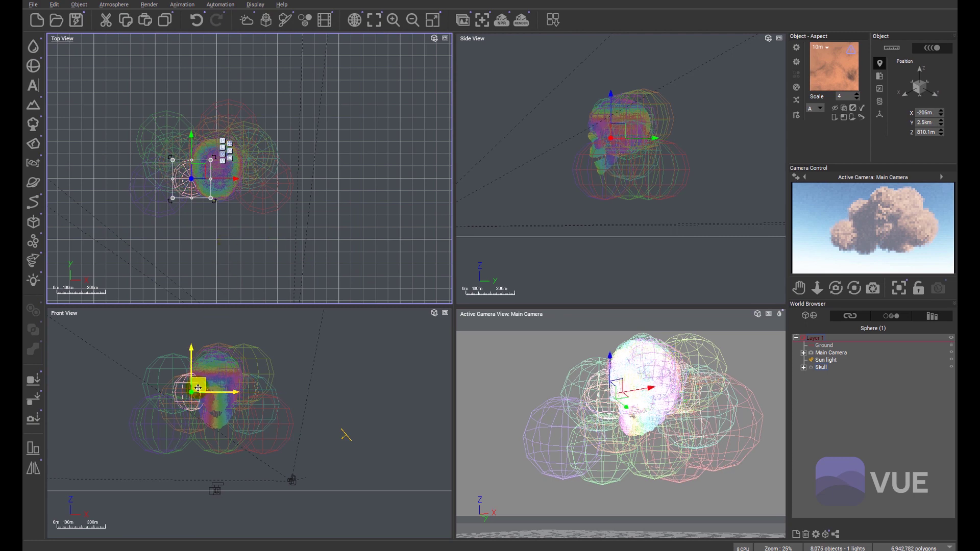
pyautogui.moveTo(199, 391); pyautogui.dragTo(224, 425)
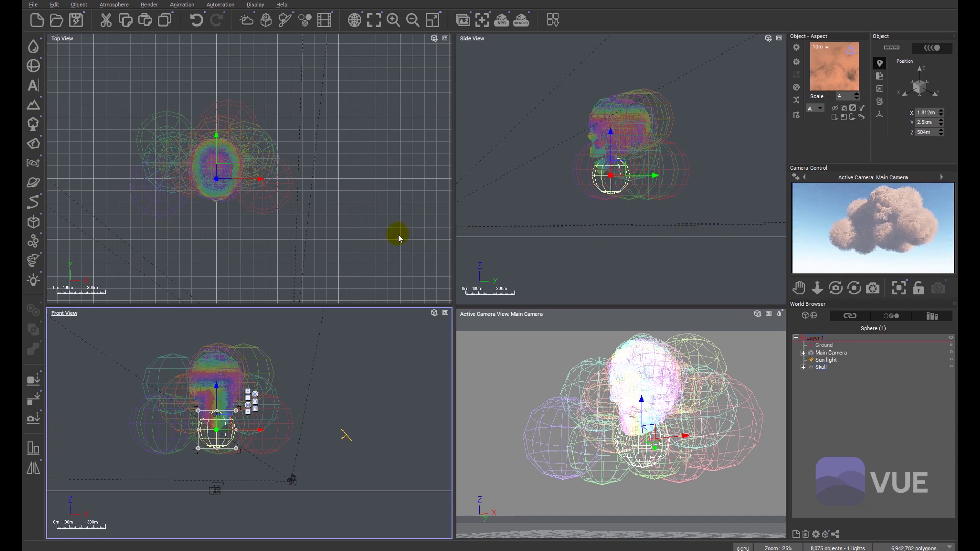
# Enlarge and squash one sphere into a wide, deep flat disc, then lower it beneath the skull.
pyautogui.hotkey('ctrl', 'z')
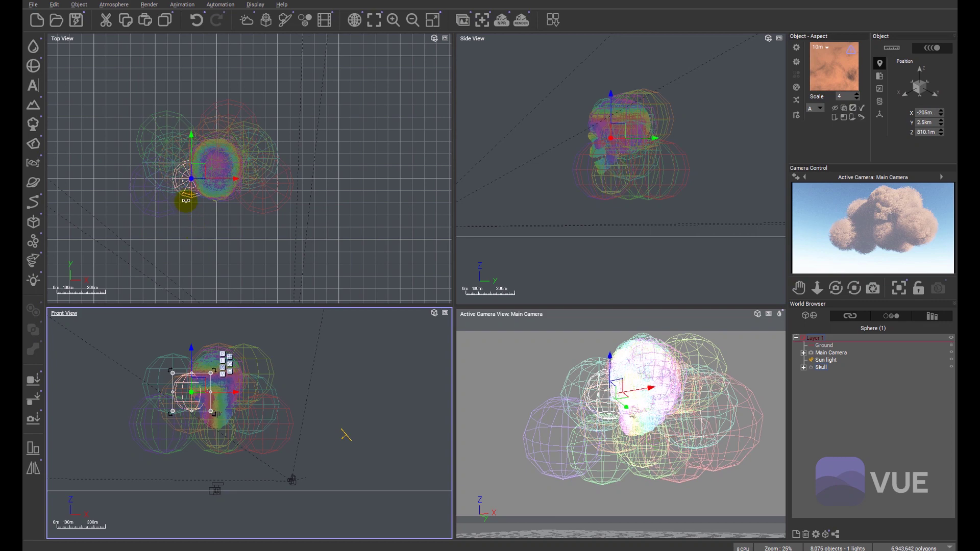
pyautogui.moveTo(196, 428); pyautogui.dragTo(208, 446, button='right')
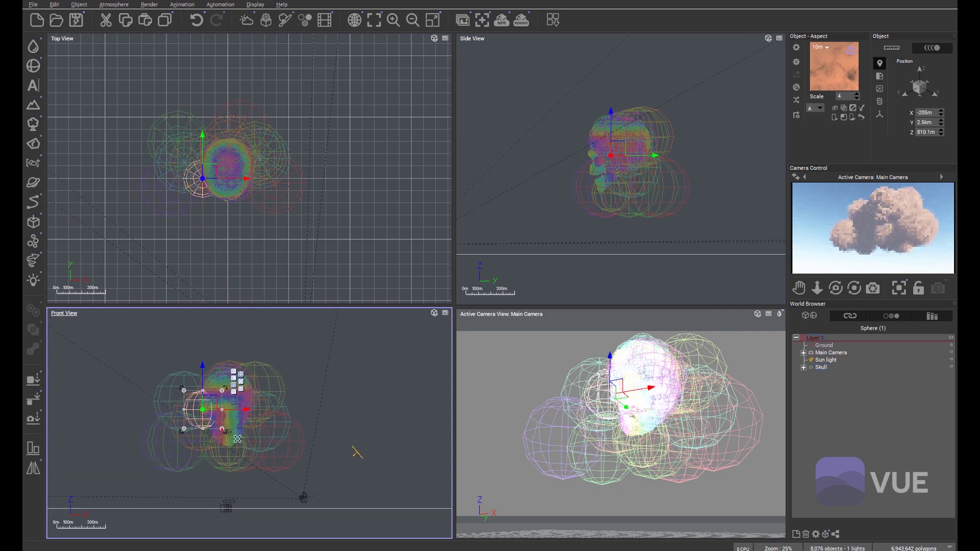
pyautogui.moveTo(222, 429); pyautogui.dragTo(260, 466)
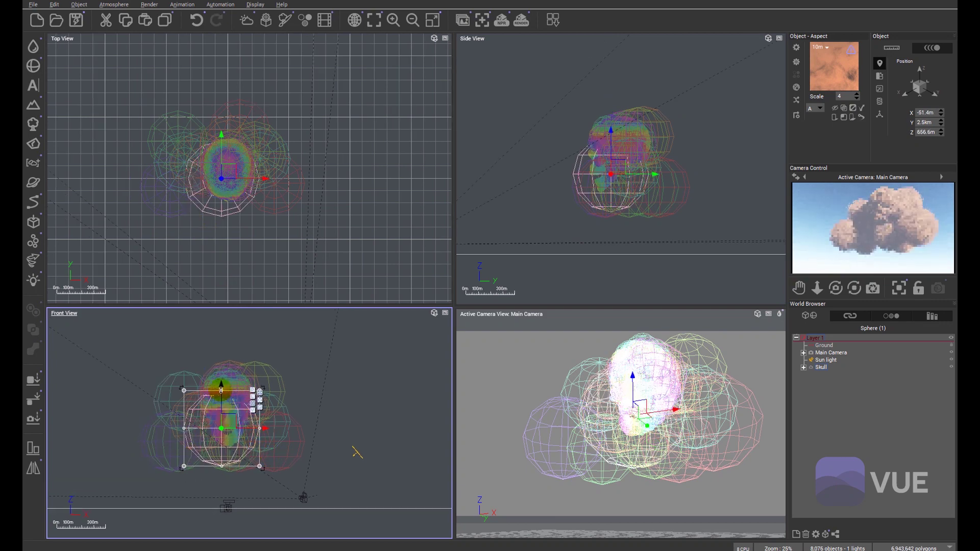
pyautogui.moveTo(221, 422); pyautogui.dragTo(248, 447)
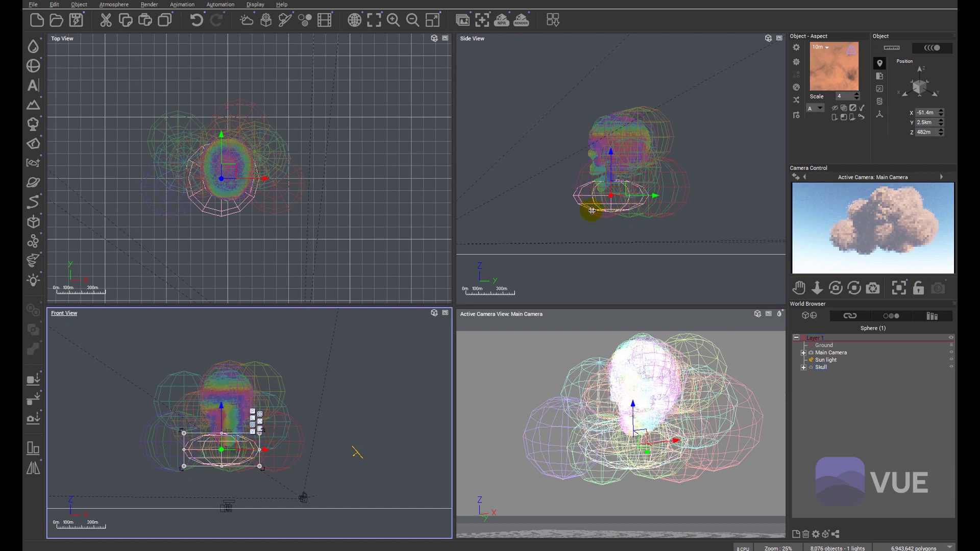
pyautogui.moveTo(252, 210); pyautogui.dragTo(268, 233, button='right')
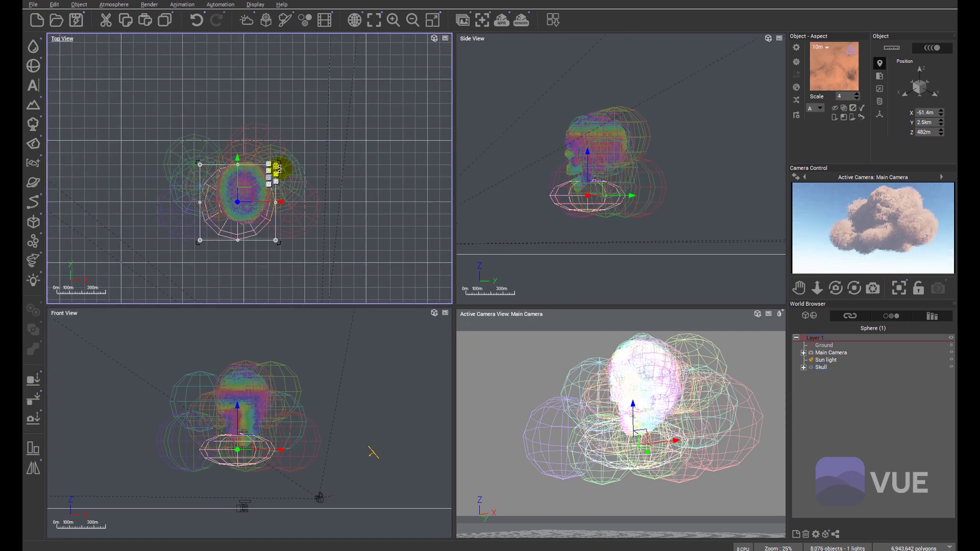
pyautogui.moveTo(275, 204); pyautogui.dragTo(321, 203)
pyautogui.moveTo(199, 203); pyautogui.dragTo(162, 202)
pyautogui.moveTo(237, 166); pyautogui.dragTo(243, 129)
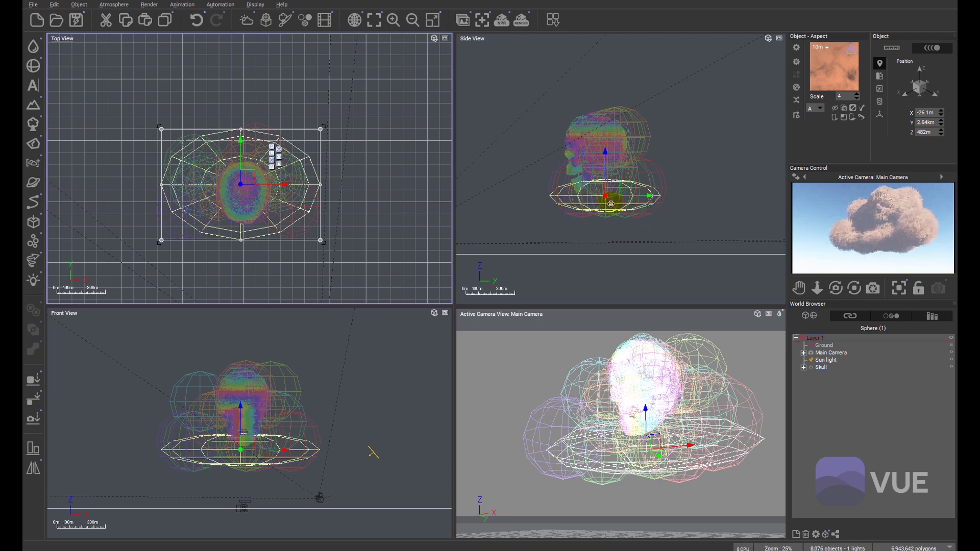
pyautogui.click(608, 163)
pyautogui.moveTo(608, 163); pyautogui.dragTo(607, 172)
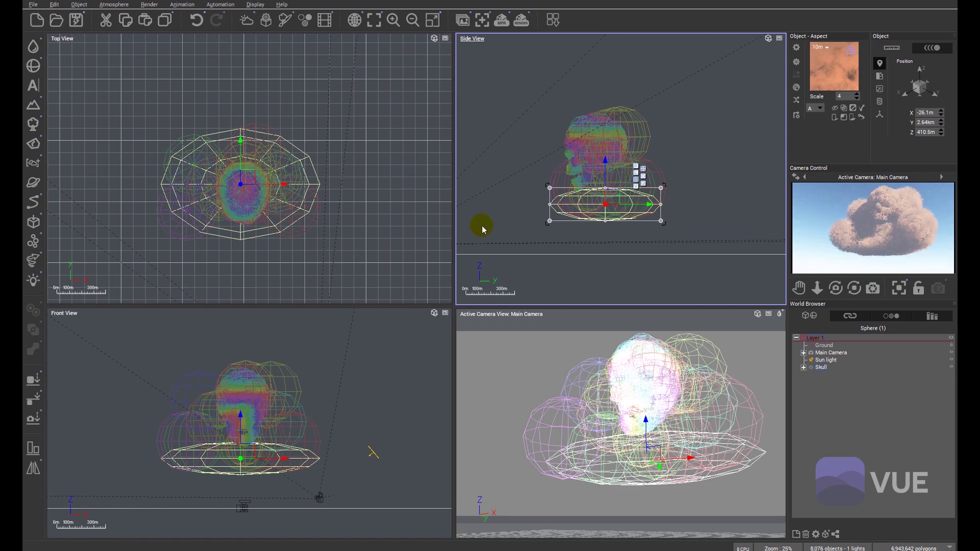
# Stretch the sphere left of the skull into a tall ellipsoid and tilt it.
pyautogui.click(182, 435)
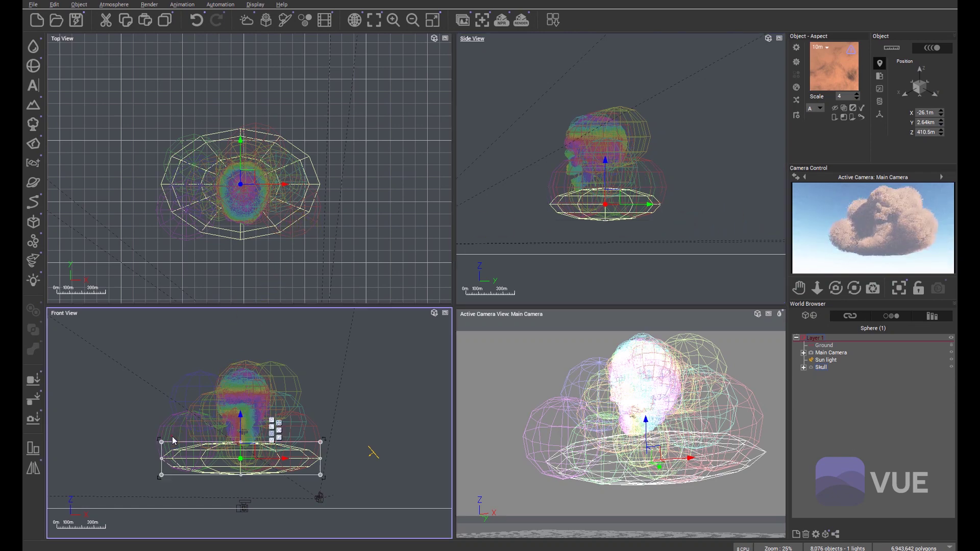
pyautogui.click(174, 438)
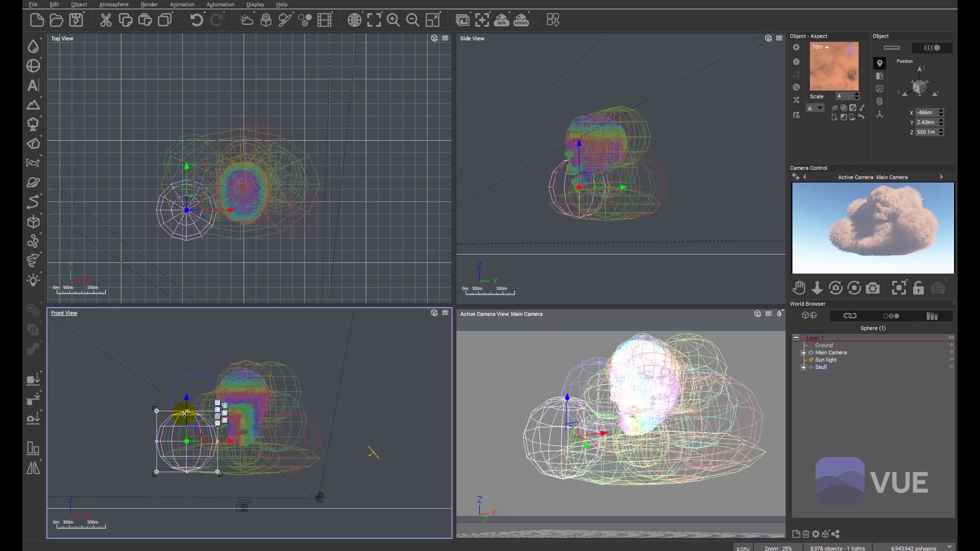
pyautogui.moveTo(189, 411); pyautogui.dragTo(188, 381)
pyautogui.moveTo(224, 473); pyautogui.dragTo(202, 426)
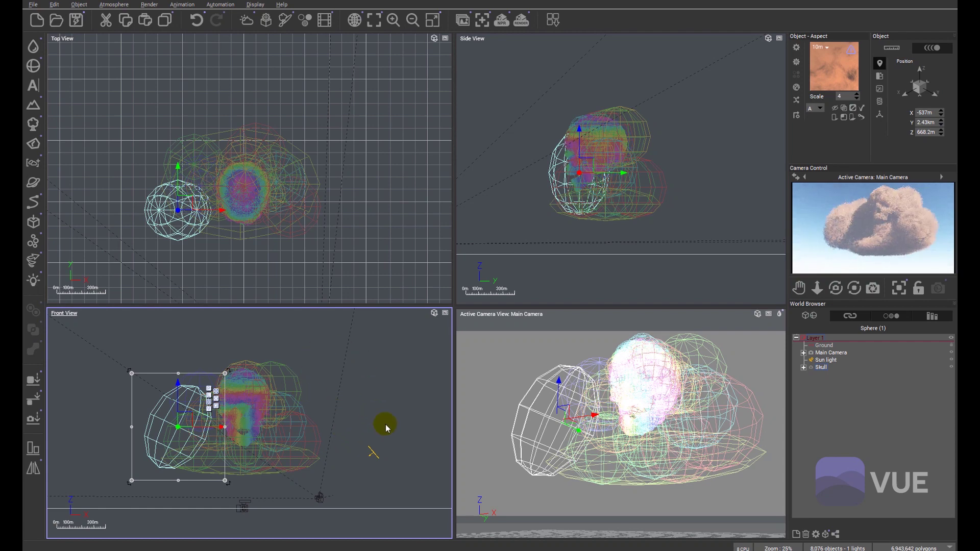
# Select the Skull and reapply MetaCloud Conversion with density 48%, inflate 69% and jitter 59%.
pyautogui.click(821, 367)
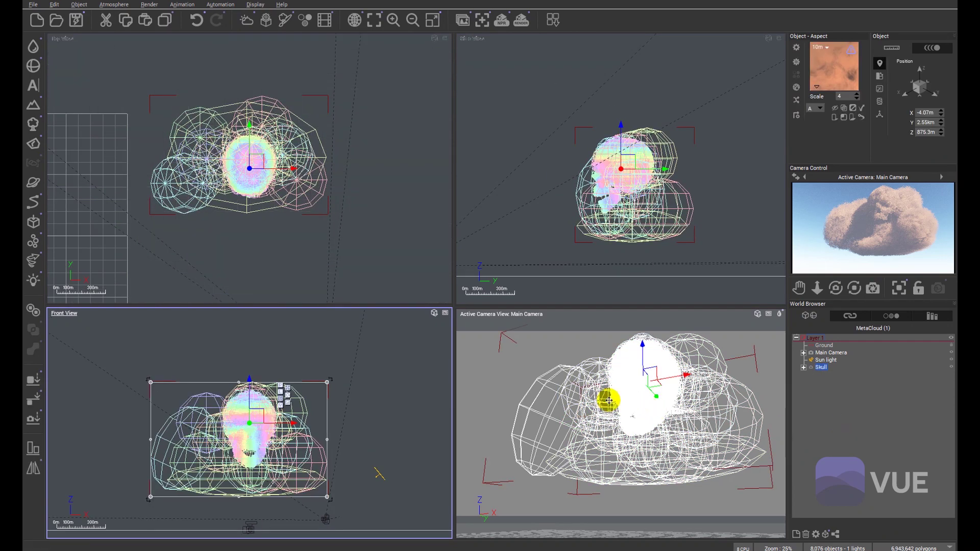
pyautogui.click(632, 403)
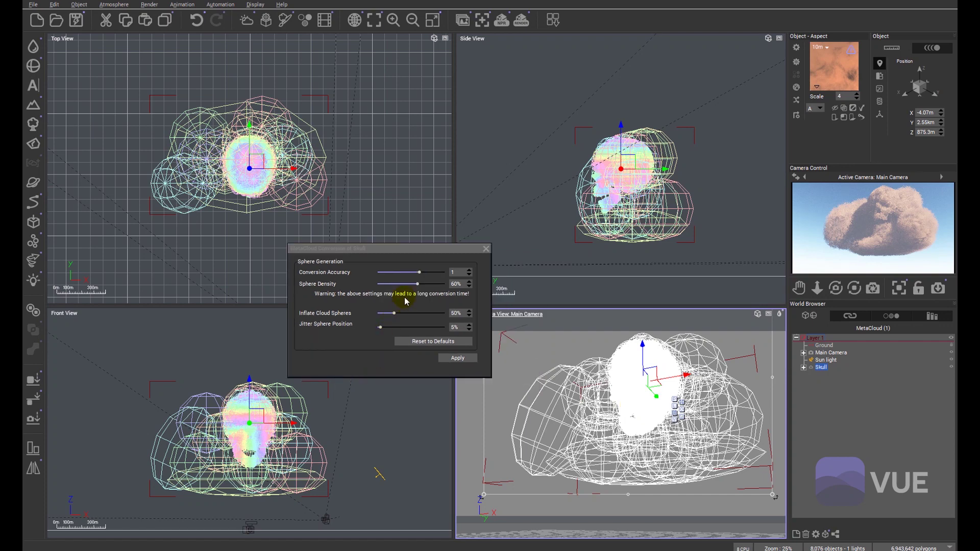
pyautogui.moveTo(419, 284); pyautogui.dragTo(402, 313)
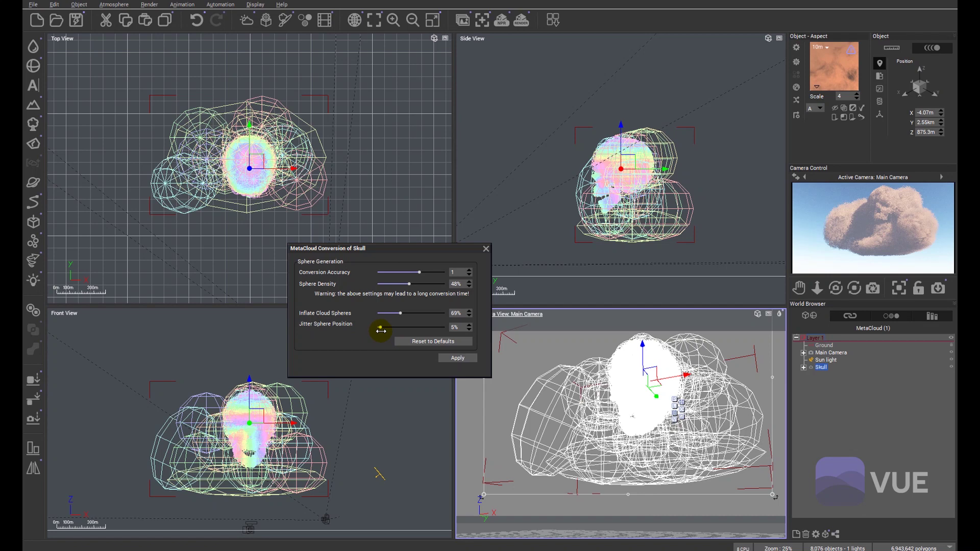
pyautogui.moveTo(380, 330); pyautogui.dragTo(416, 327)
pyautogui.click(457, 358)
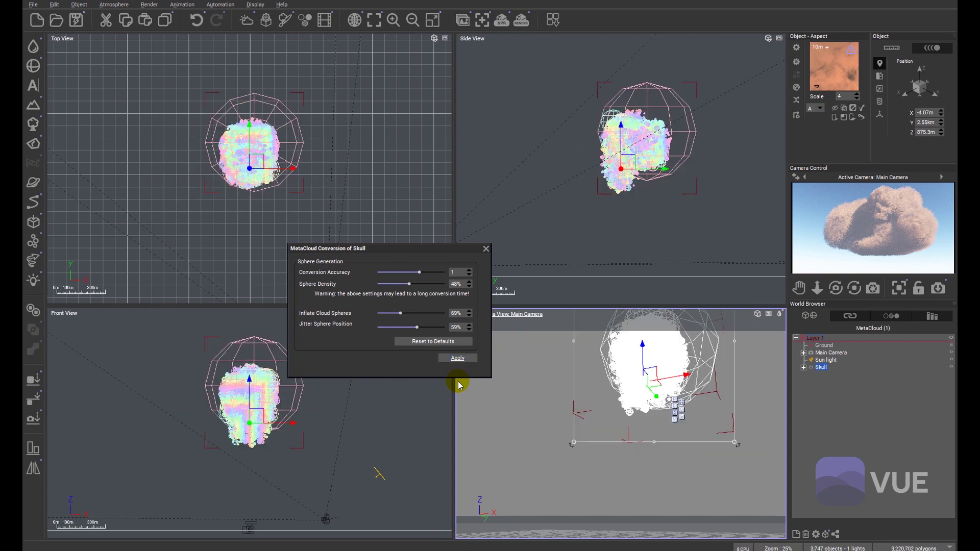
# Drop Jitter Sphere Position to 5%, reapply the conversion, and lower the skull cloud to Z 546.9m.
pyautogui.scroll(2, 641, 226)
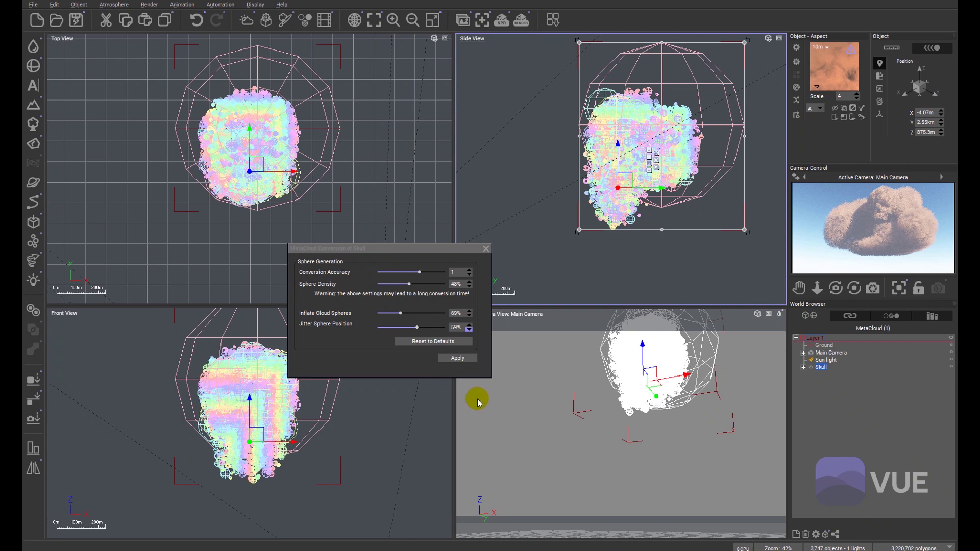
pyautogui.moveTo(416, 327); pyautogui.dragTo(393, 328)
pyautogui.click(462, 359)
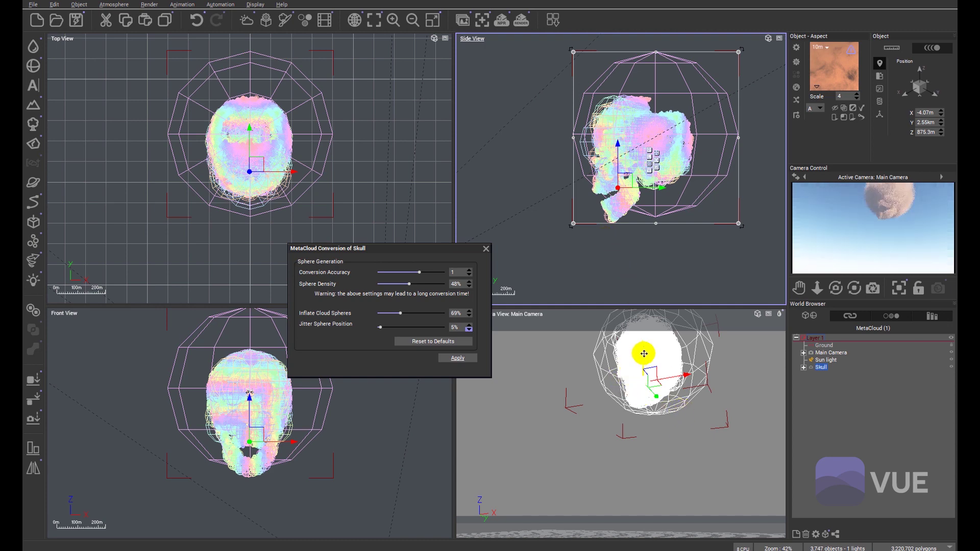
pyautogui.moveTo(644, 354); pyautogui.dragTo(644, 398)
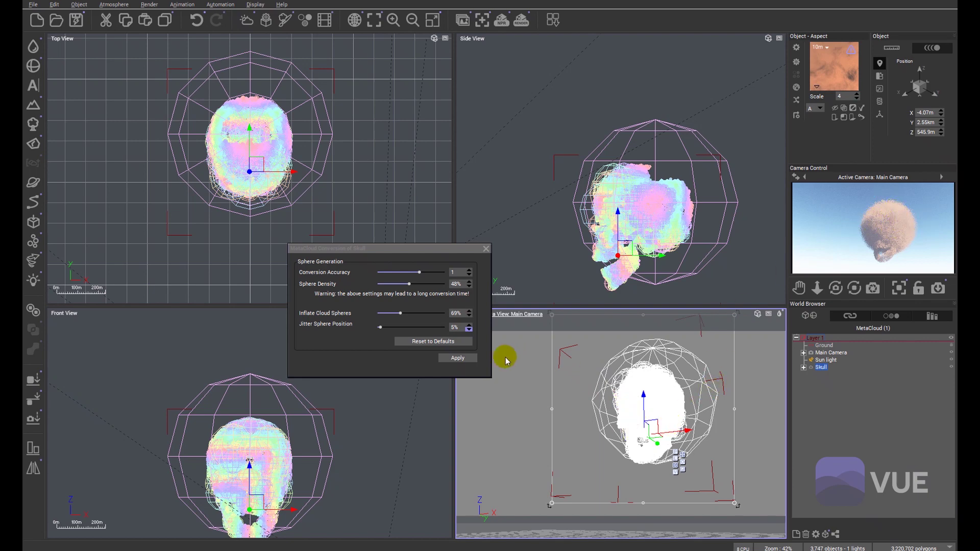
# Close the conversion settings, then shrink the large enclosing sphere and fit it into the skull's top.
pyautogui.click(485, 248)
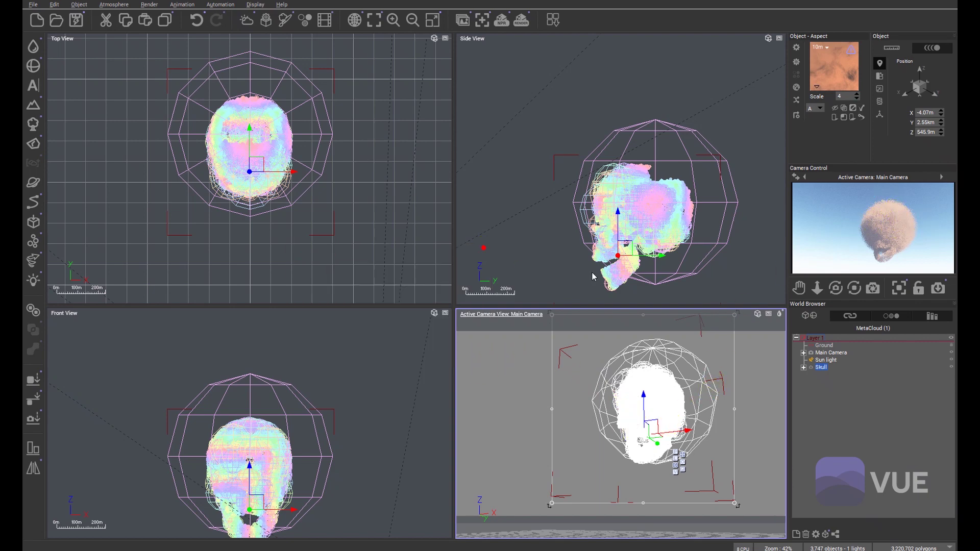
pyautogui.click(663, 284)
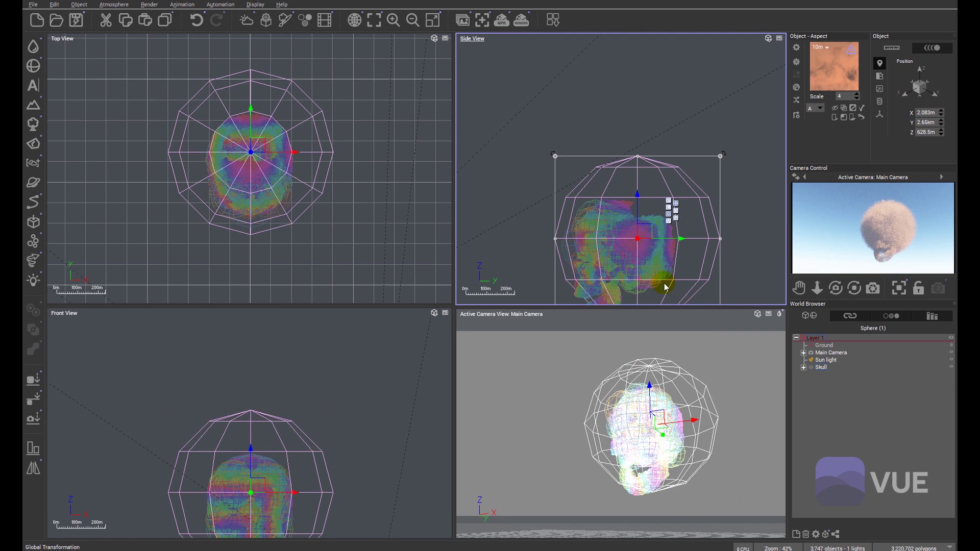
pyautogui.moveTo(666, 287); pyautogui.dragTo(654, 241)
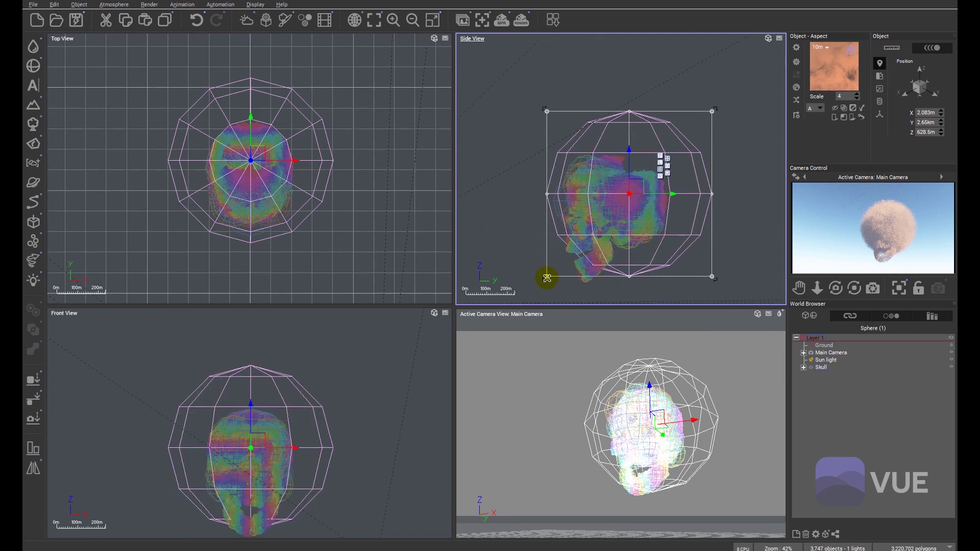
pyautogui.moveTo(546, 278); pyautogui.dragTo(604, 219)
pyautogui.moveTo(666, 154); pyautogui.dragTo(637, 178)
pyautogui.moveTo(681, 138); pyautogui.dragTo(664, 154)
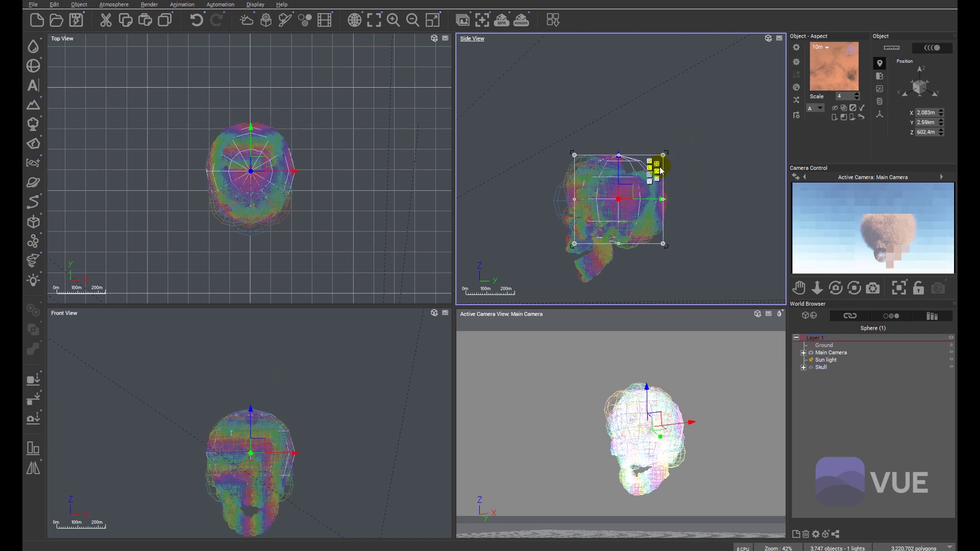
pyautogui.moveTo(622, 197); pyautogui.dragTo(619, 194)
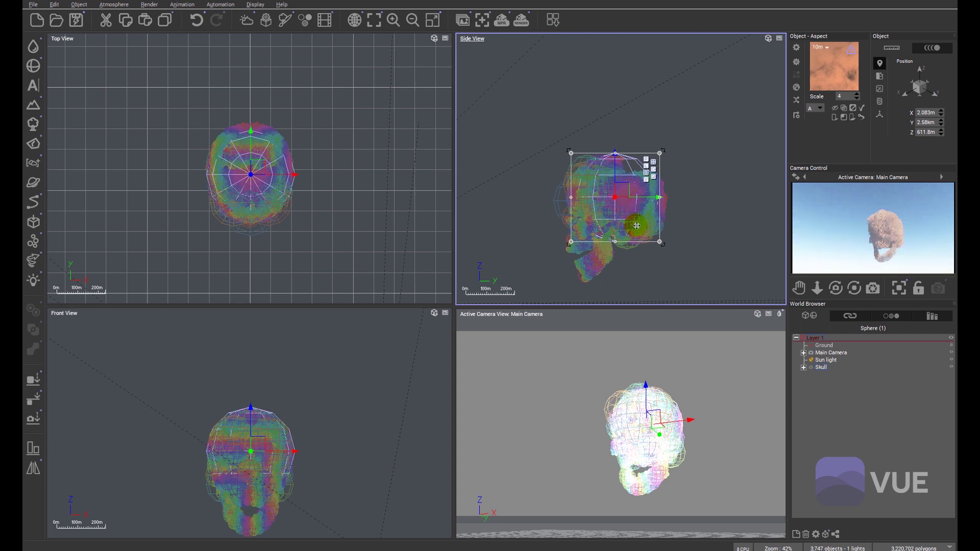
pyautogui.moveTo(640, 197); pyautogui.dragTo(649, 197)
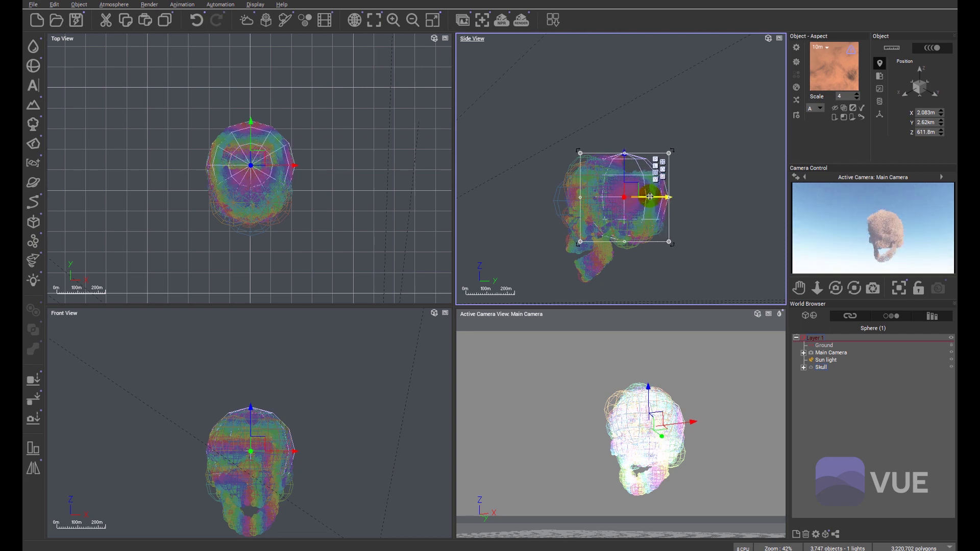
# Nudge the enclosing sphere slightly back before the final cumulus render.
pyautogui.moveTo(564, 209); pyautogui.dragTo(557, 197)
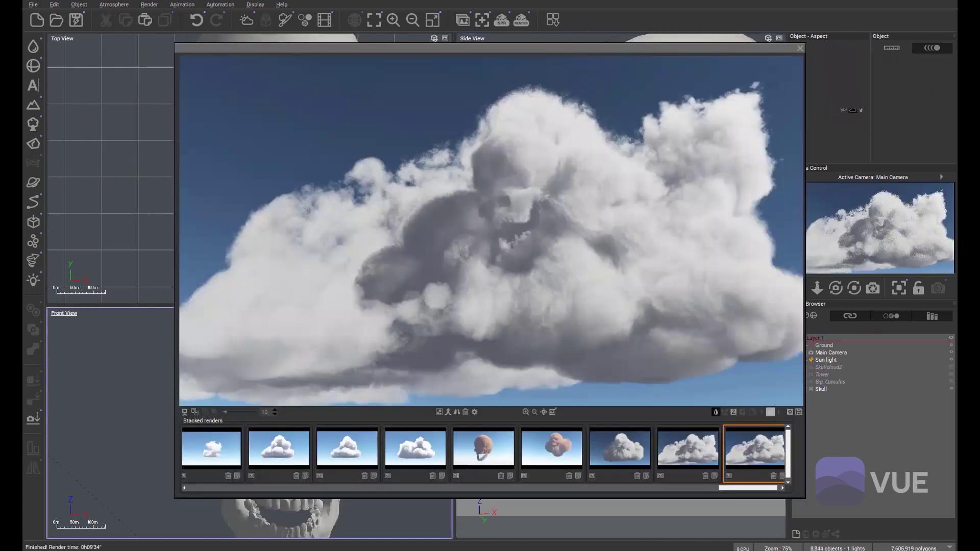